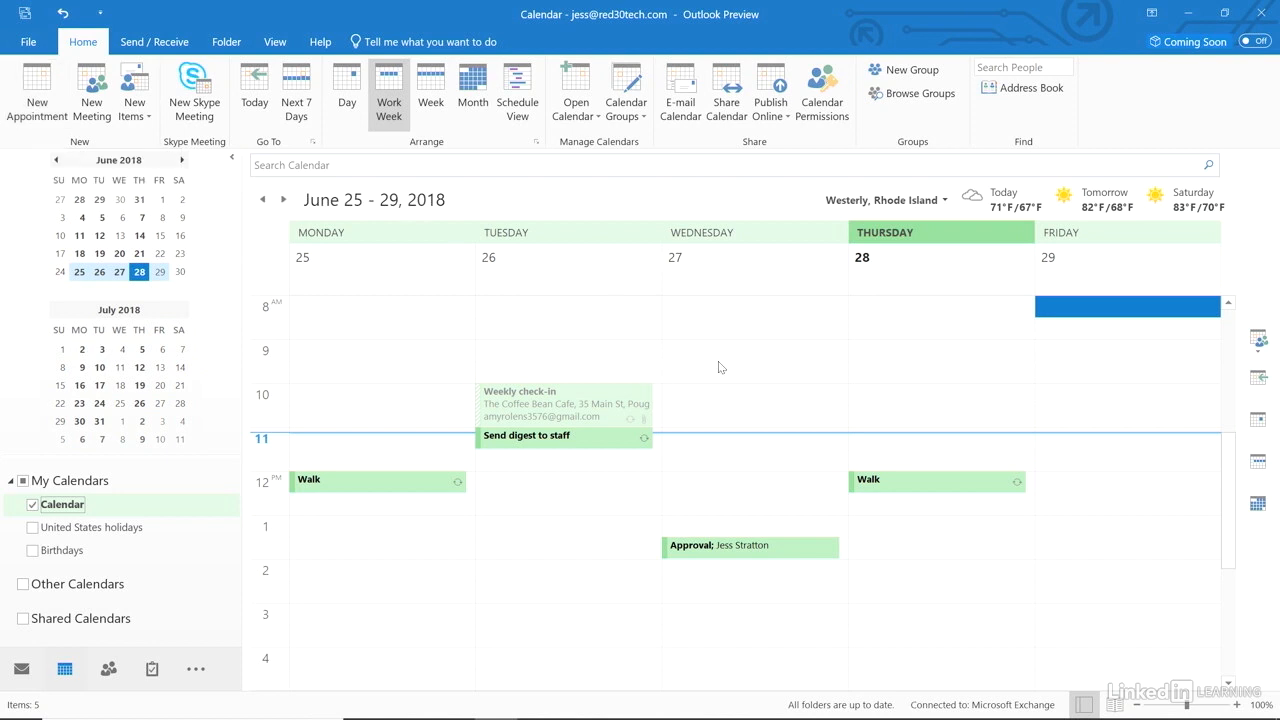
Create a Friday 8 AM appointment titled 'Coffee networking event' at The Coffee Bean.
double_click(1086, 310)
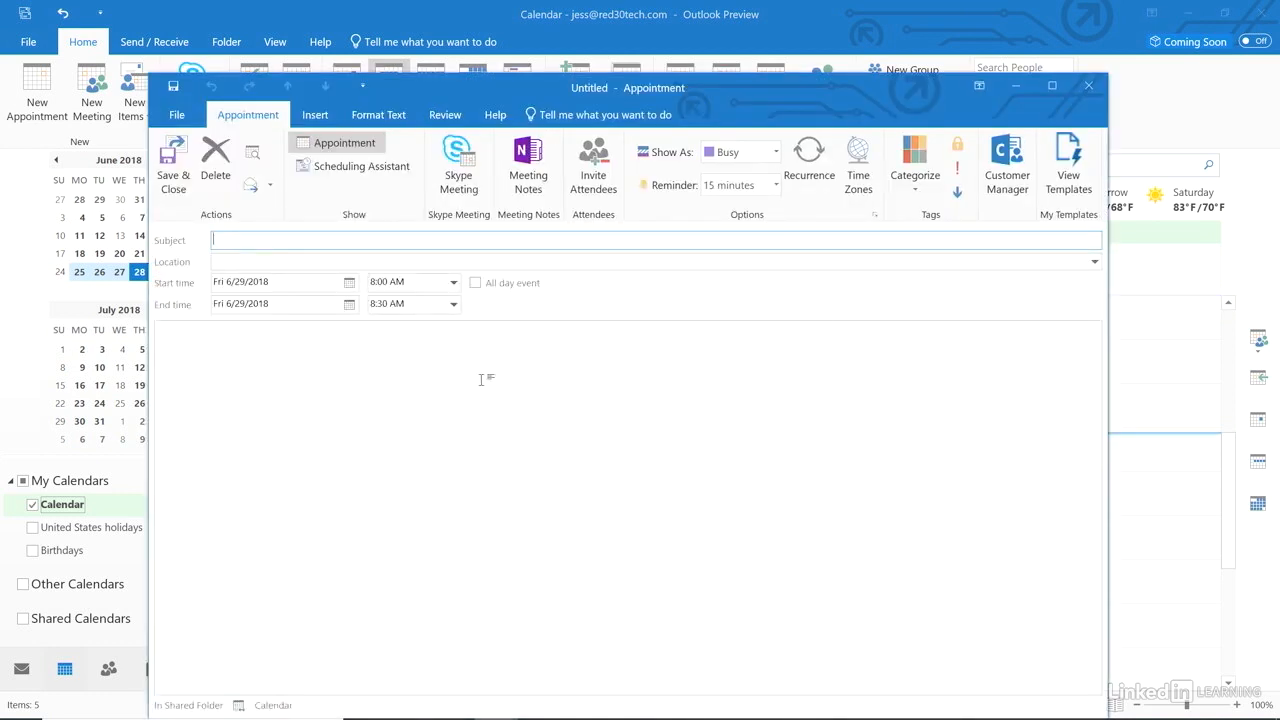
text(Coffee networking event)
key(Tab)
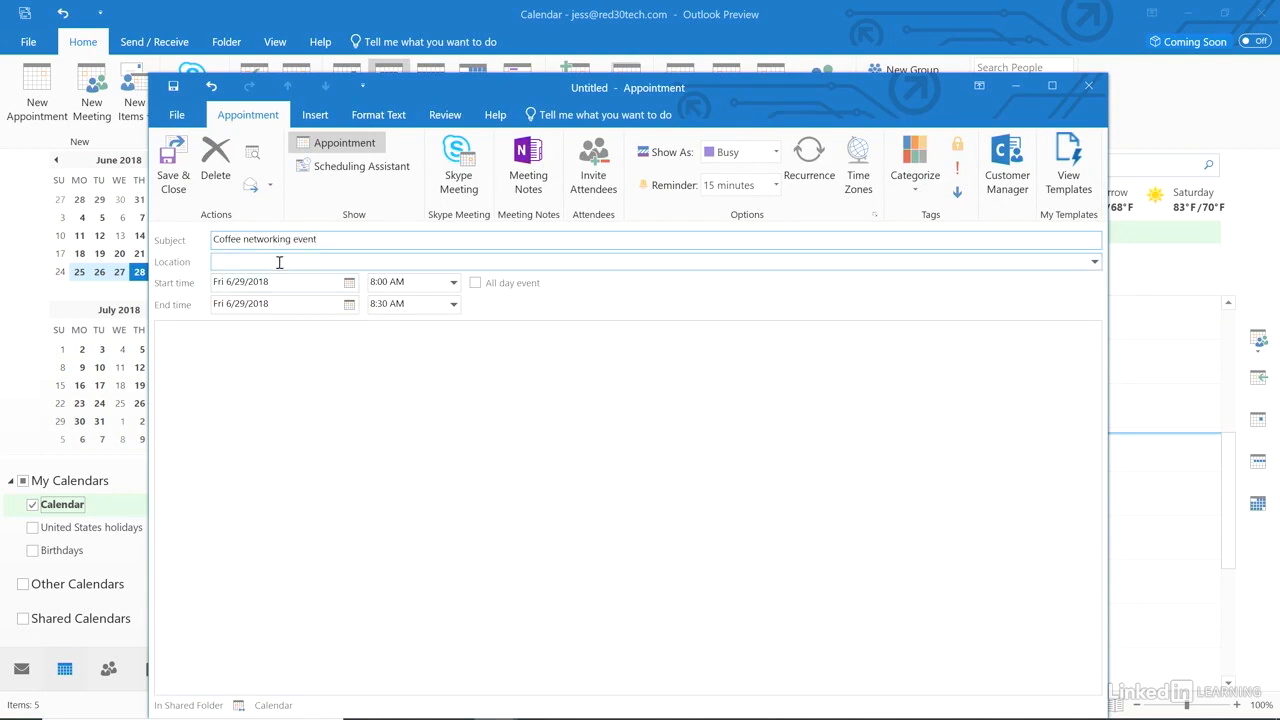
text(The Coffee Bean)
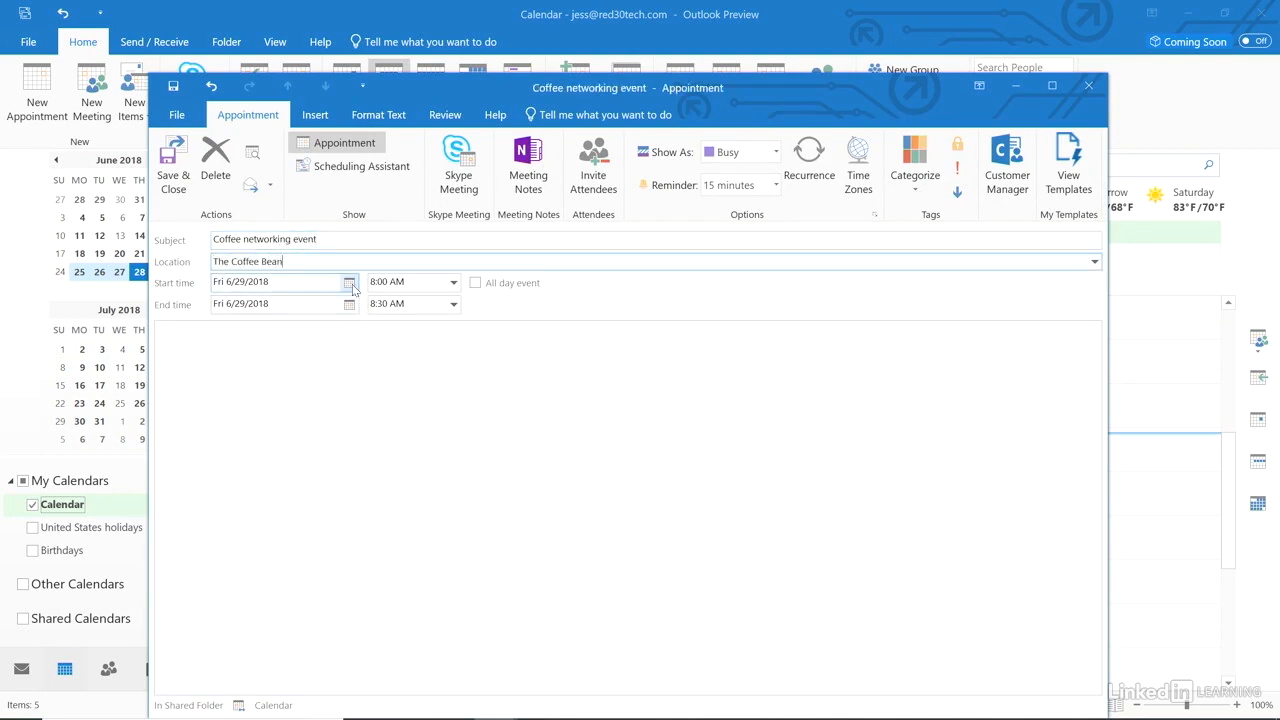
Keep the date 6/29/2018, set the end time to 9:00 AM, and paste the attendee list into the notes.
click(350, 283)
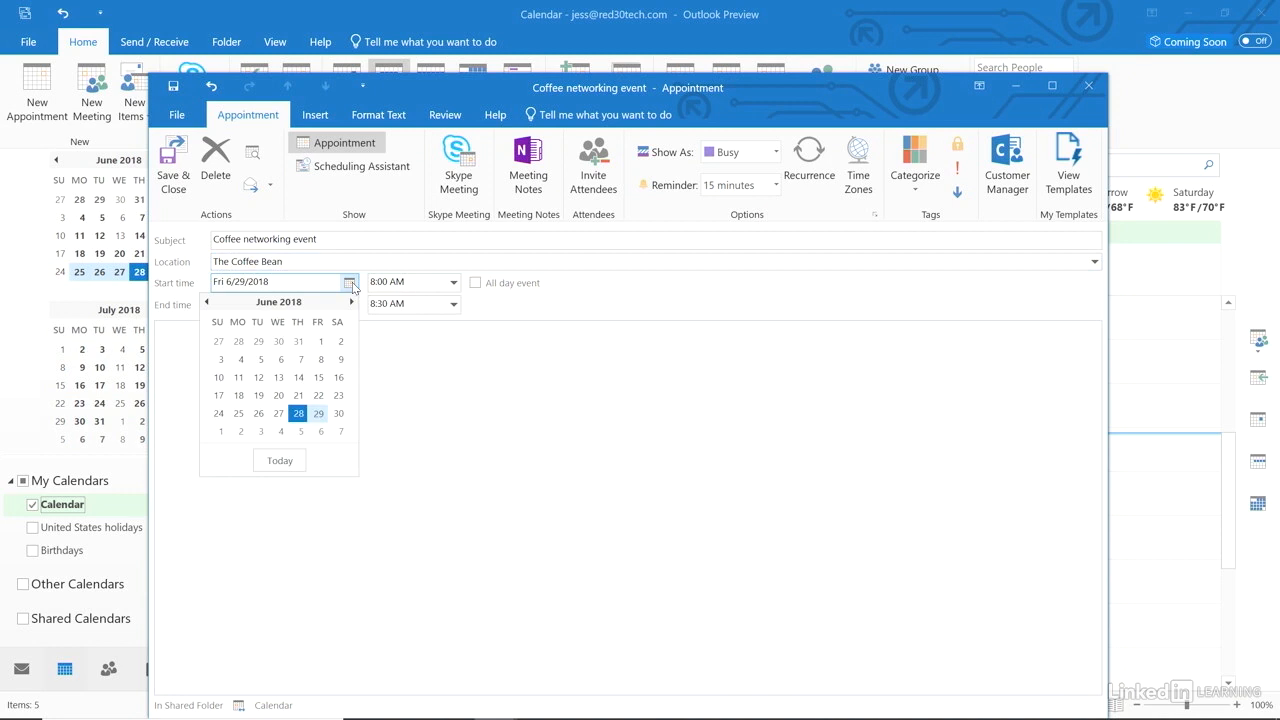
click(350, 283)
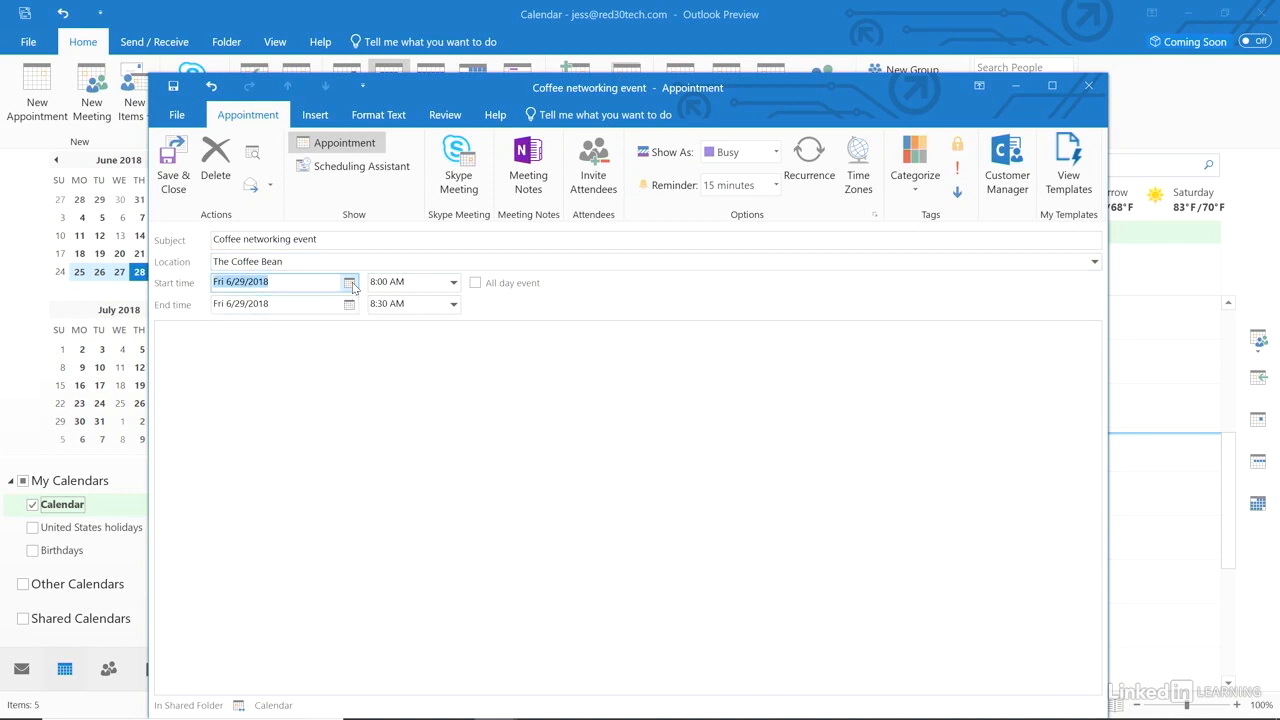
click(454, 306)
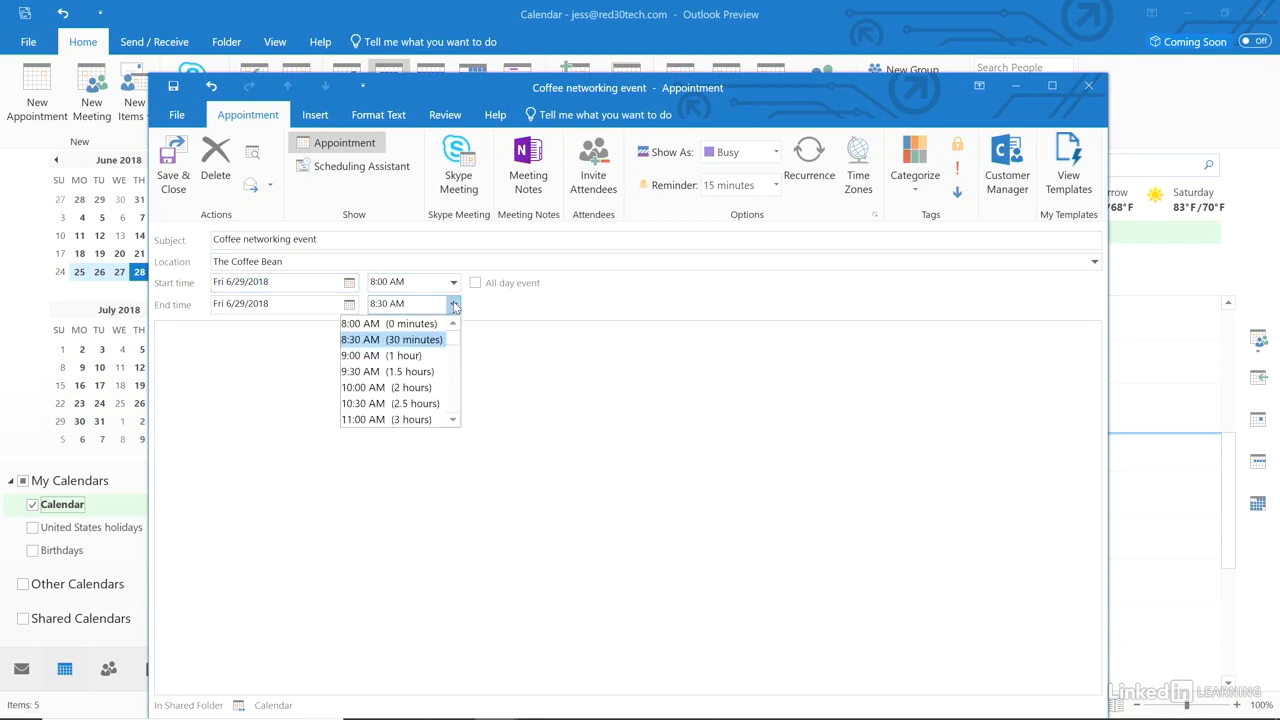
click(416, 356)
click(389, 357)
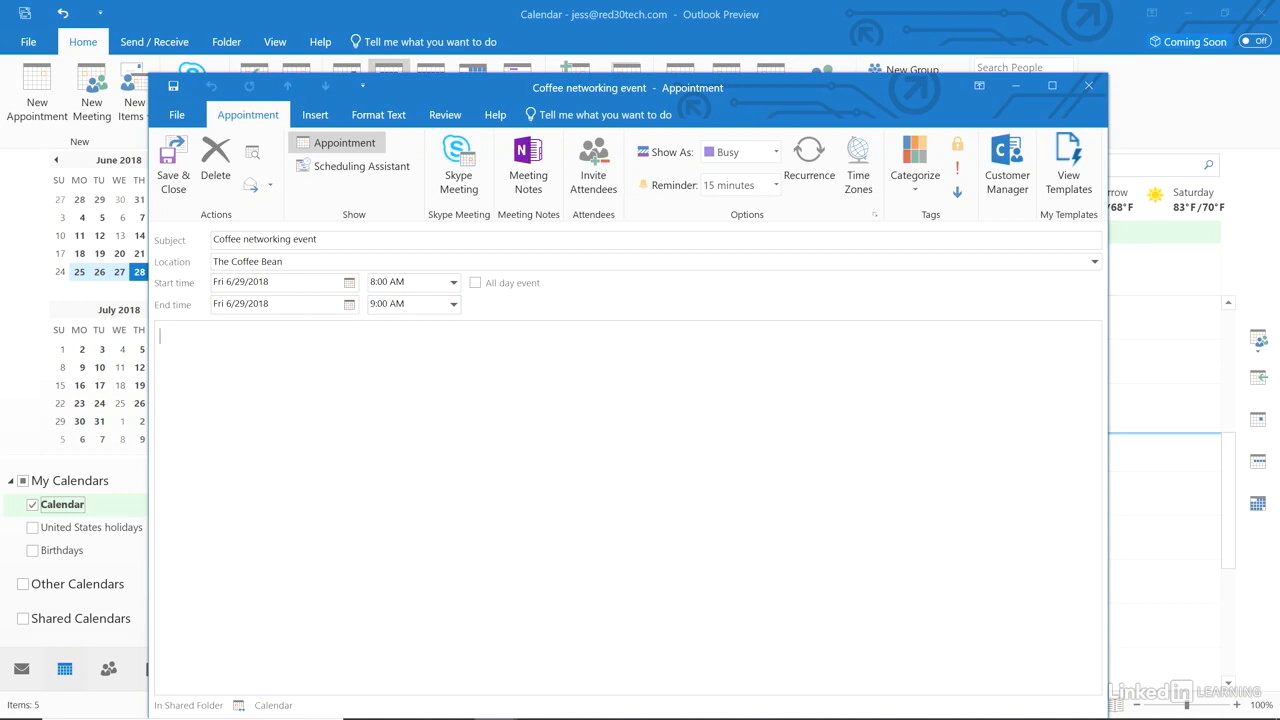
Format the five attendee names in the notes as a bulleted list.
click(394, 381)
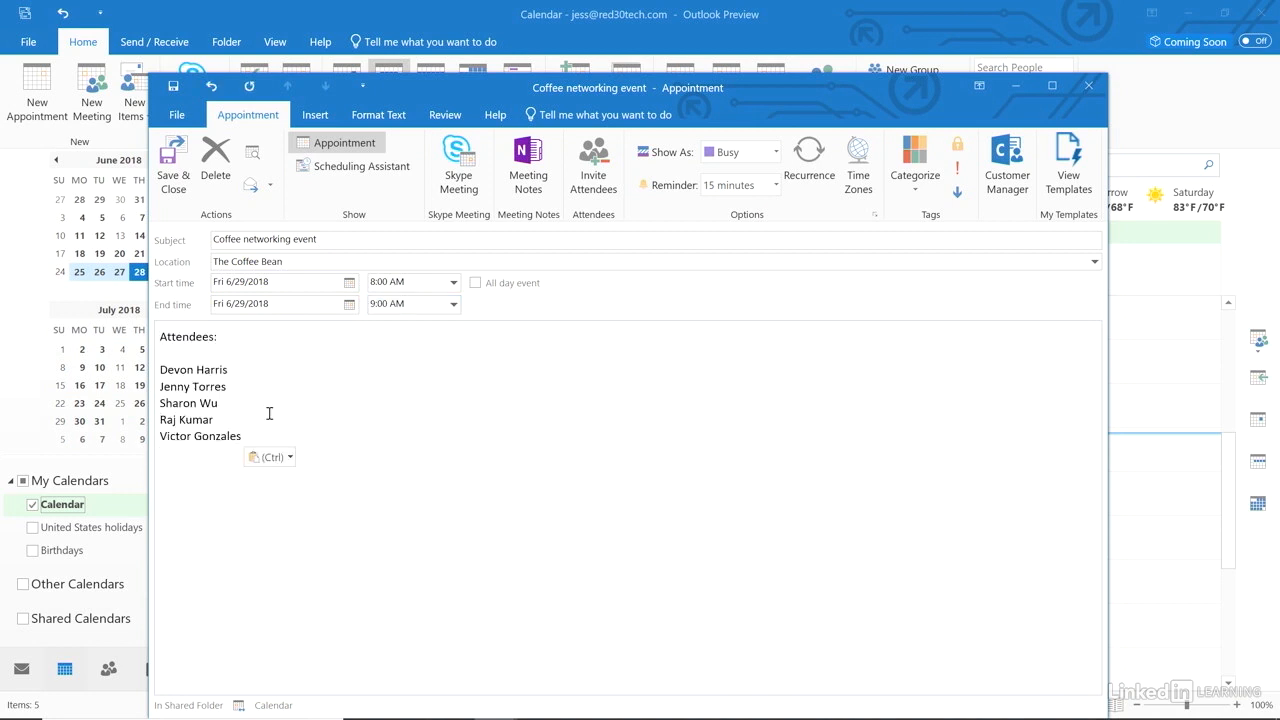
drag(160, 369, 295, 437)
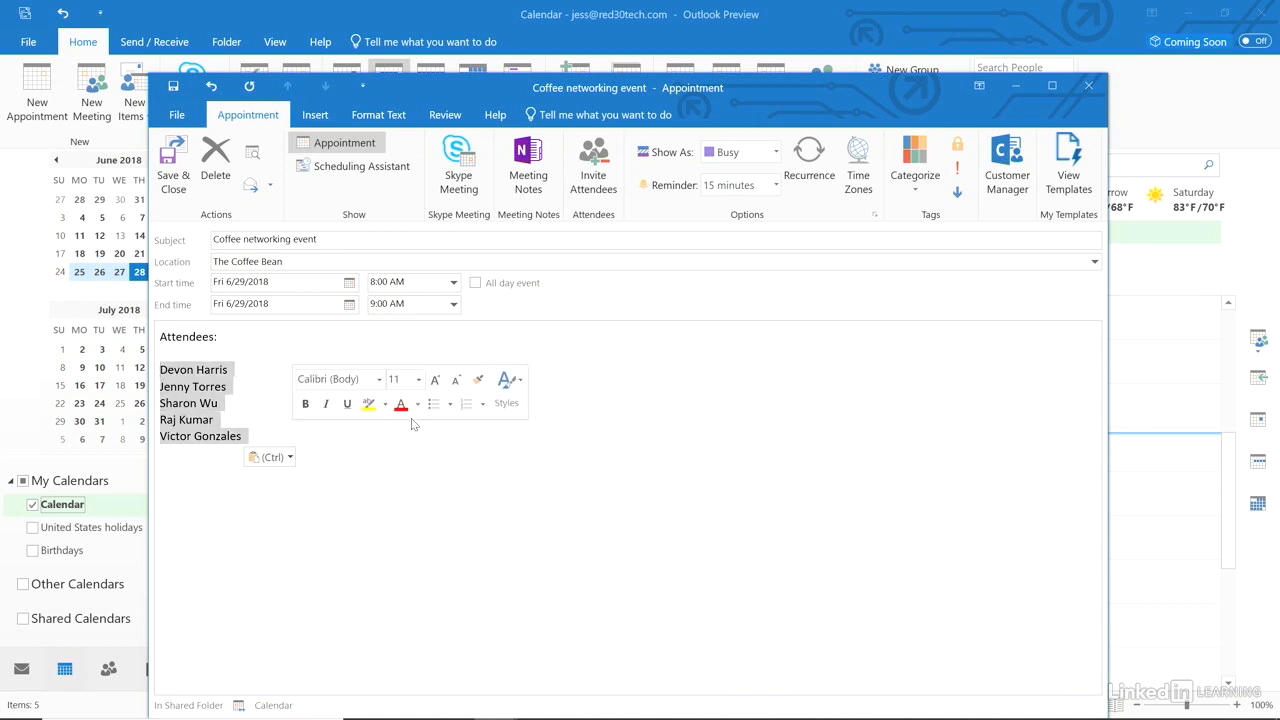
click(433, 406)
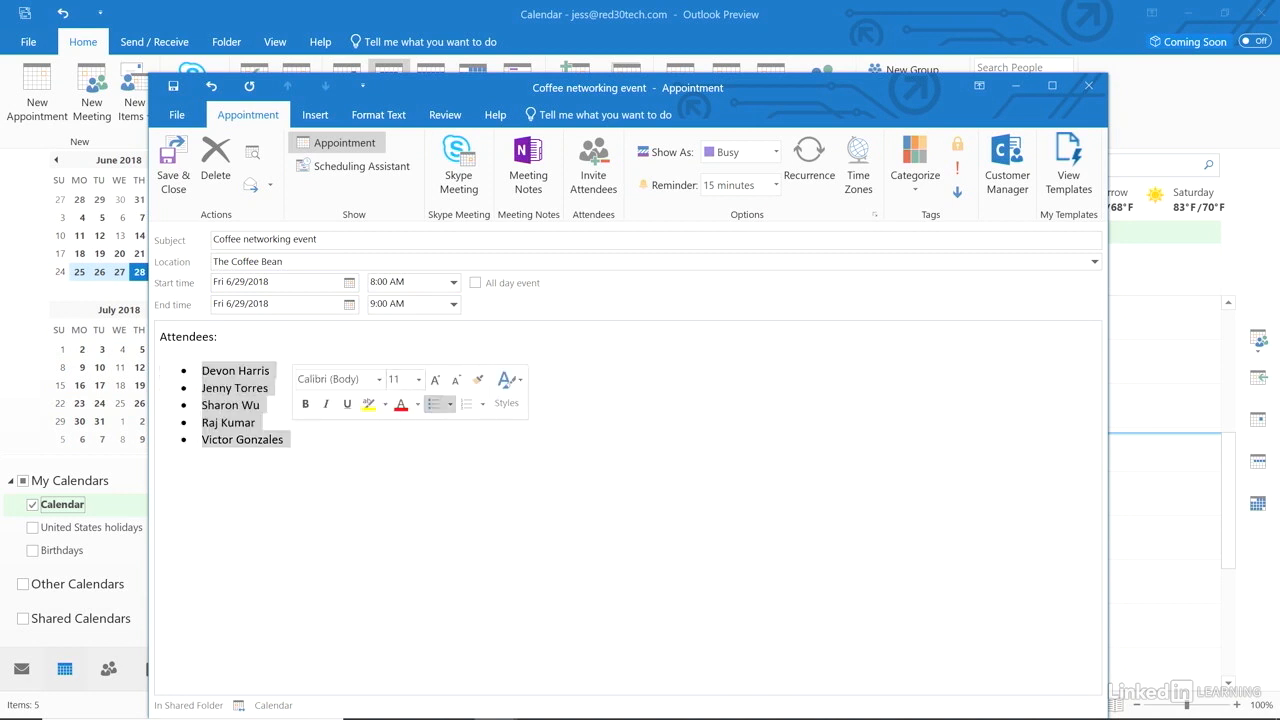
Browse the Format Text and Insert tabs without changes, then return to the Appointment tab.
click(376, 118)
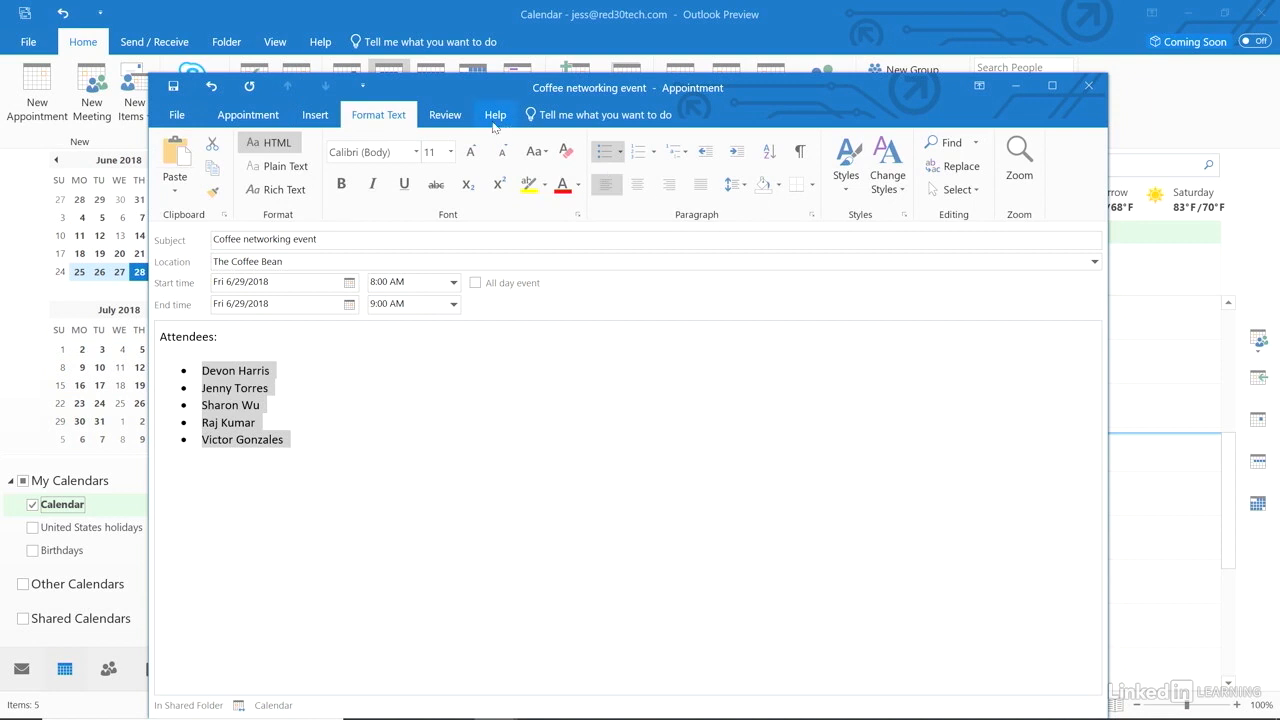
click(316, 116)
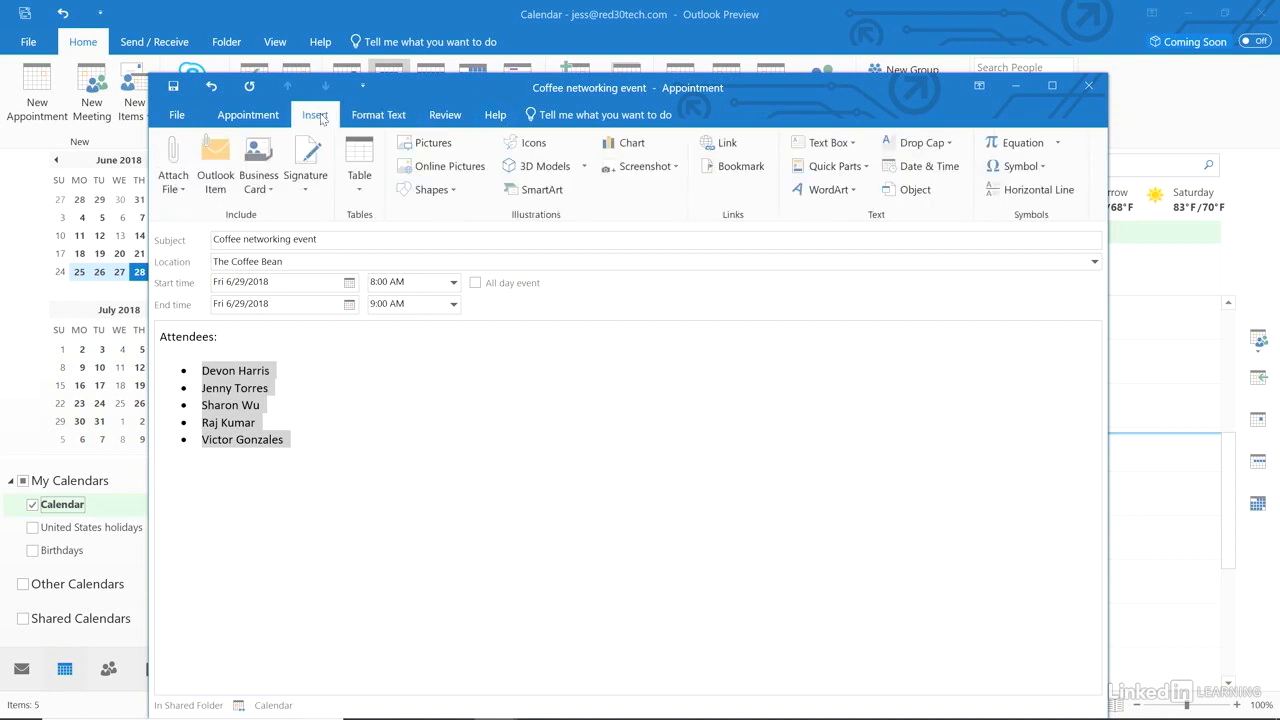
click(180, 192)
click(180, 192)
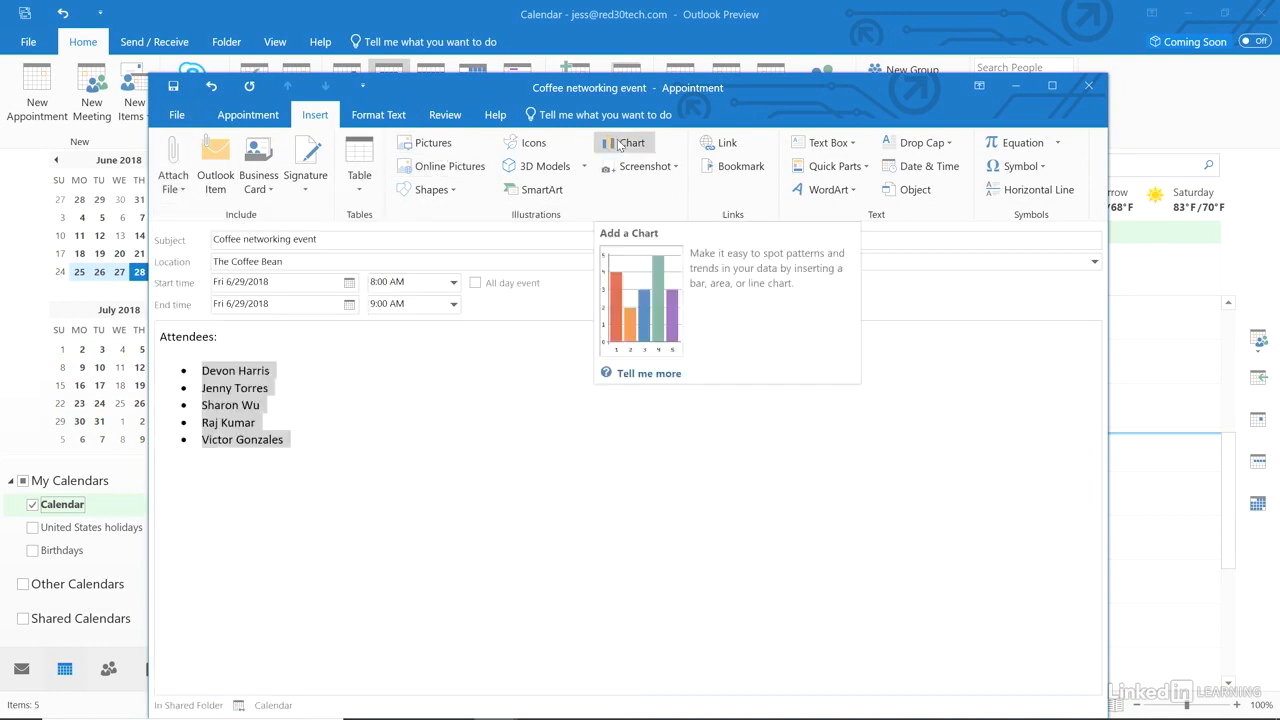
click(247, 116)
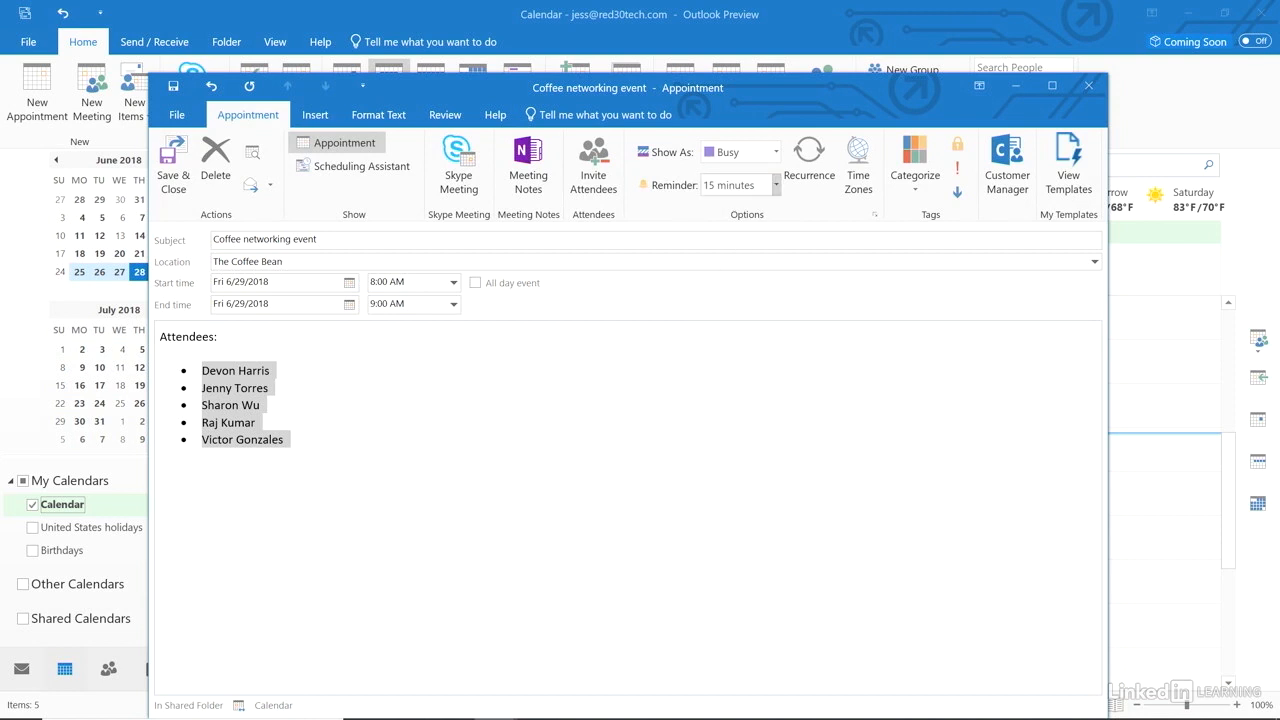
Keep the appointment shown as Busy and set its reminder to None.
click(776, 152)
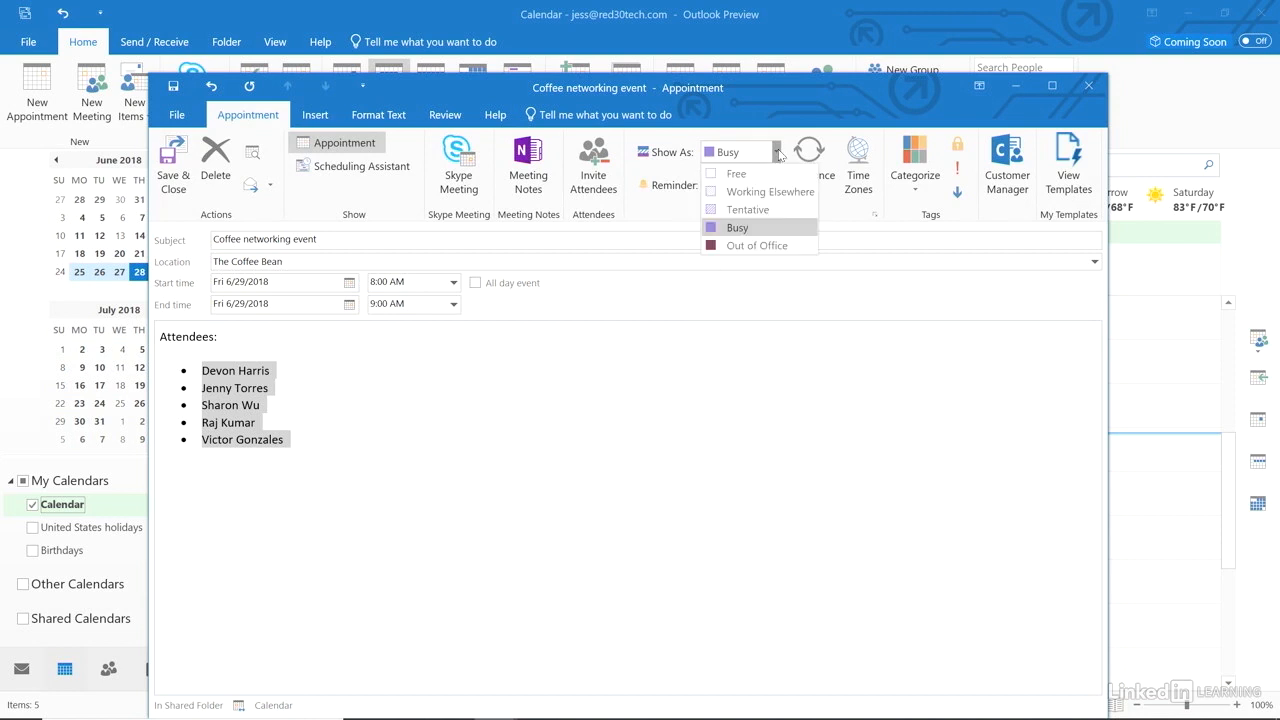
click(778, 228)
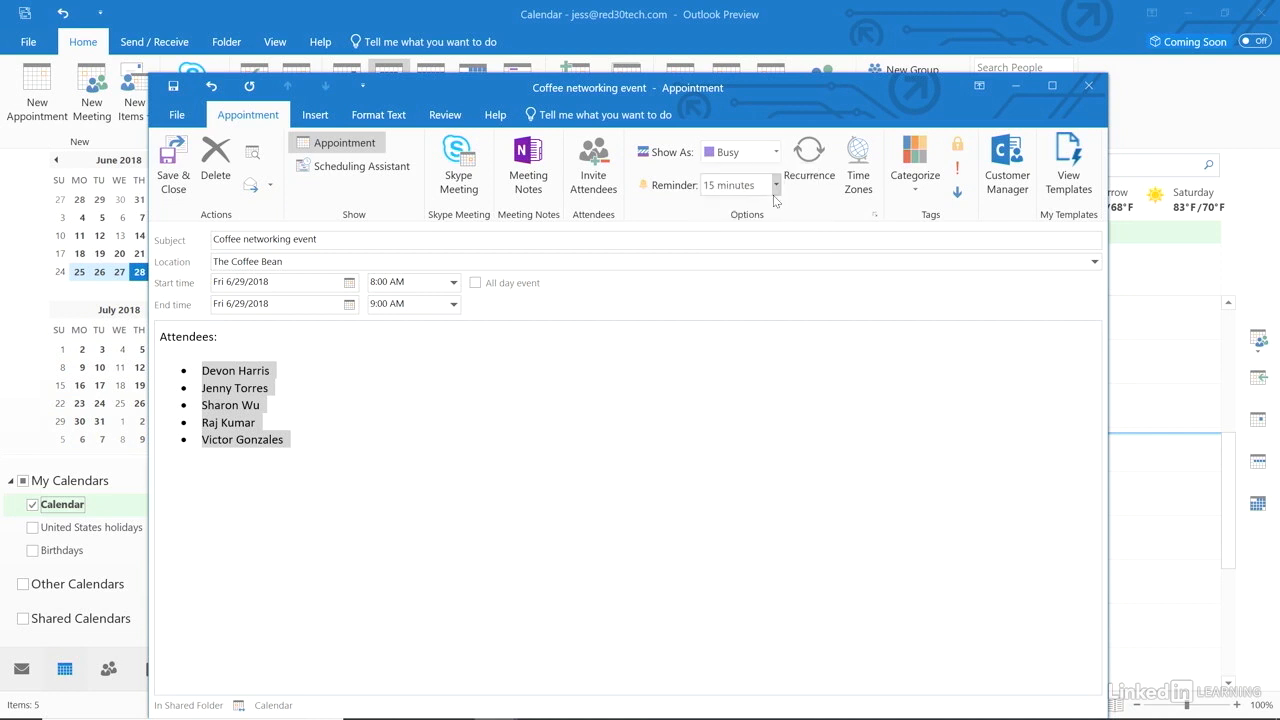
click(776, 189)
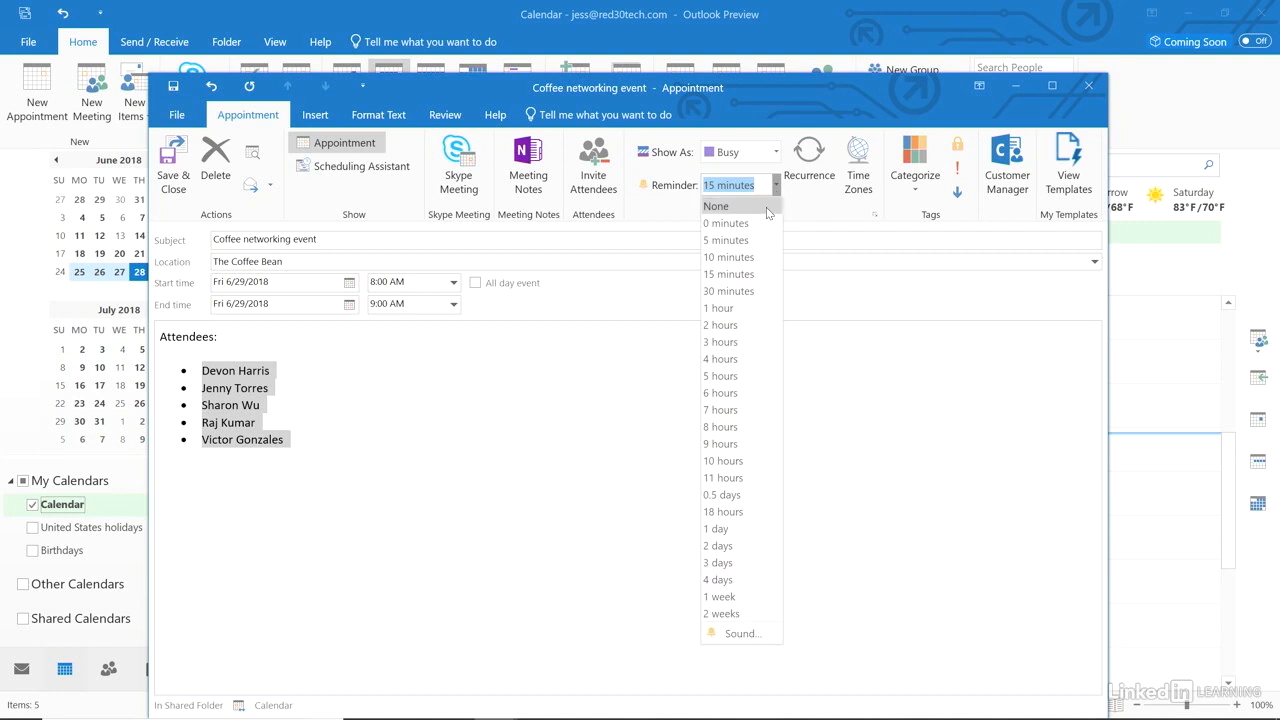
click(766, 207)
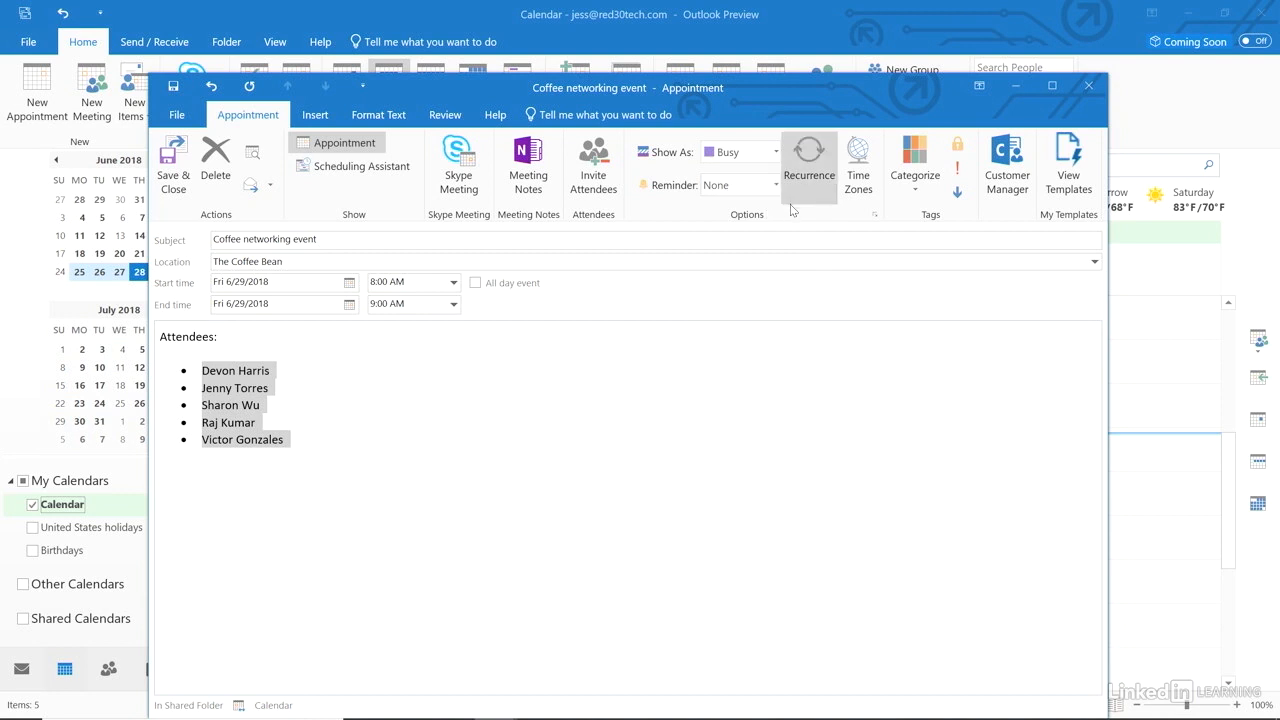
Check the time zone and category options without changing them, then deselect the attendee names.
click(859, 150)
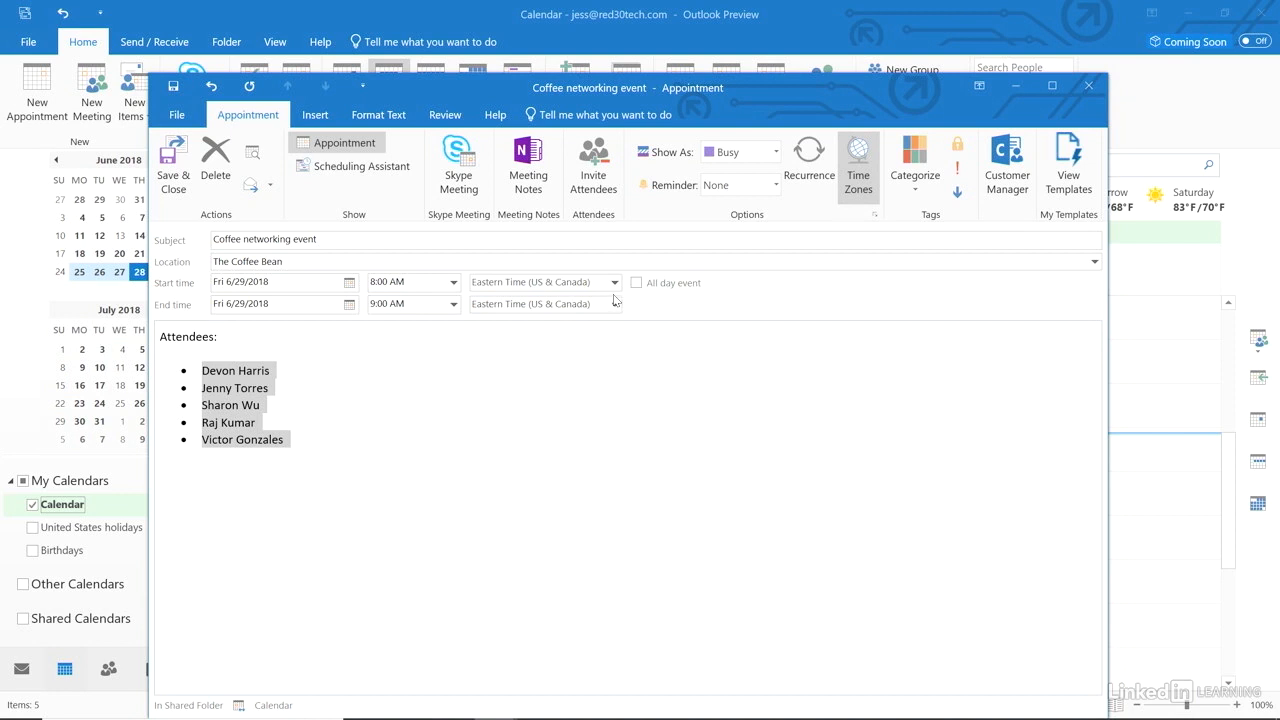
click(859, 162)
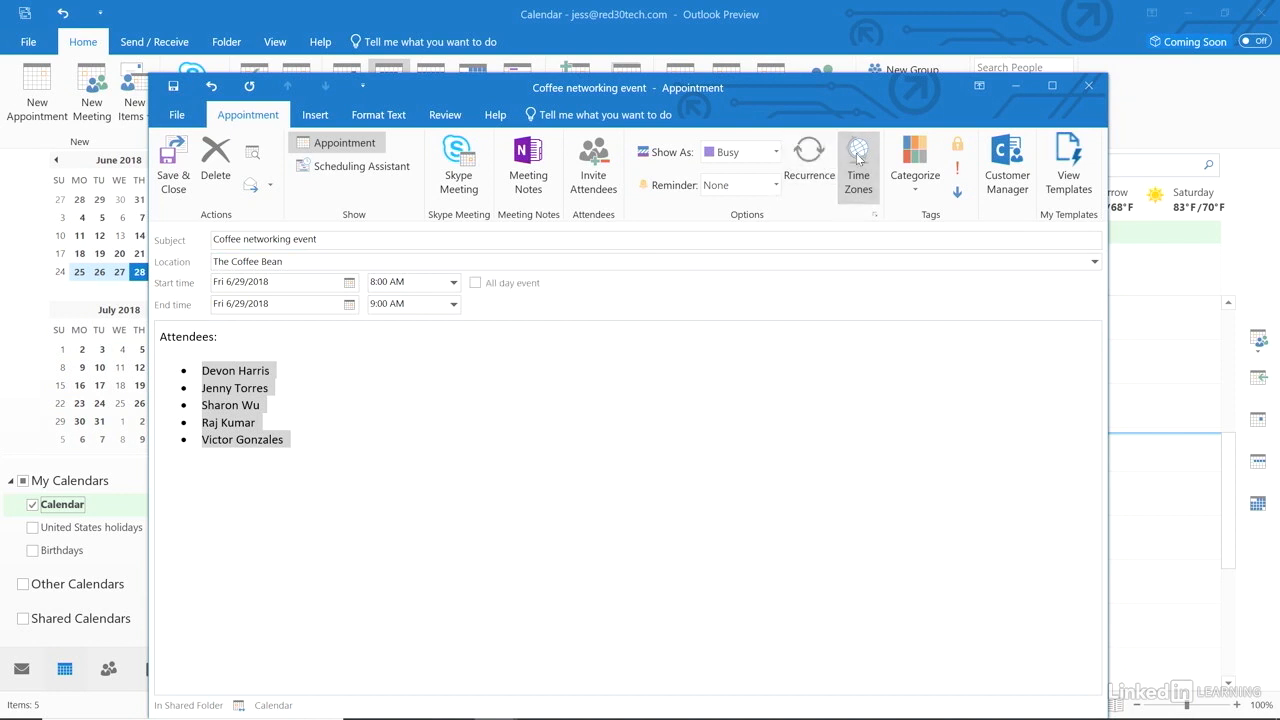
click(910, 160)
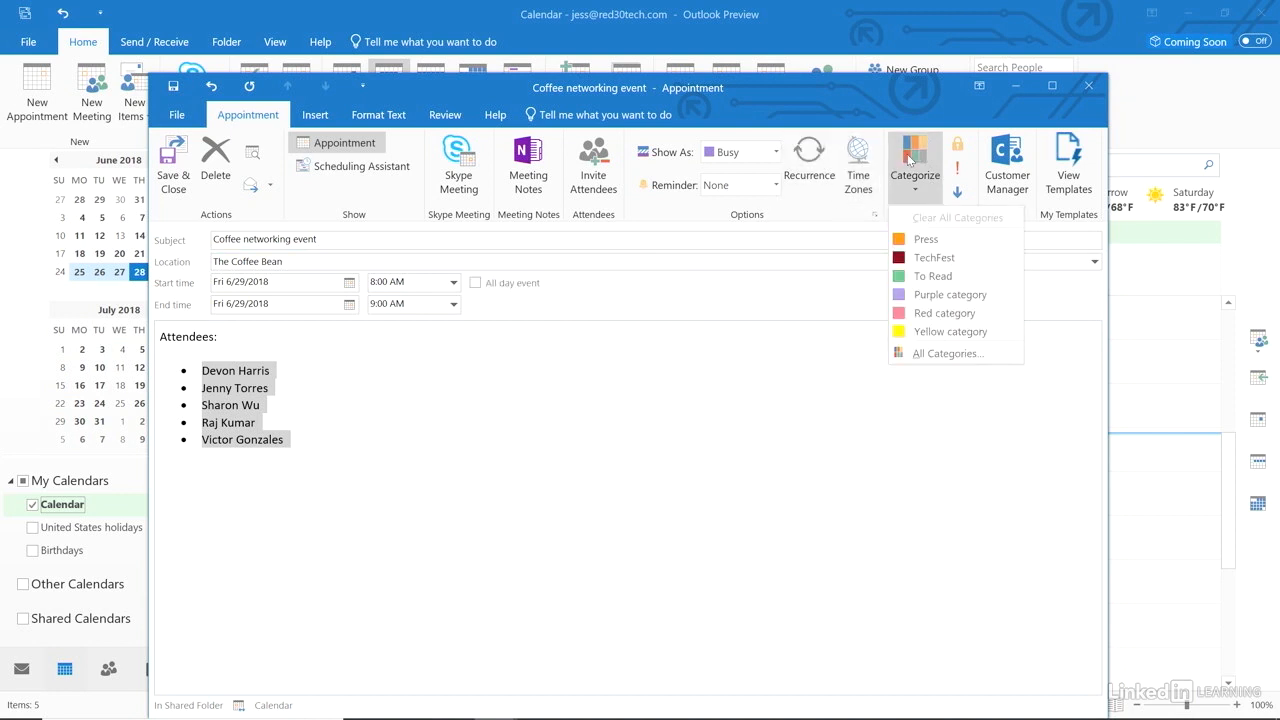
click(910, 160)
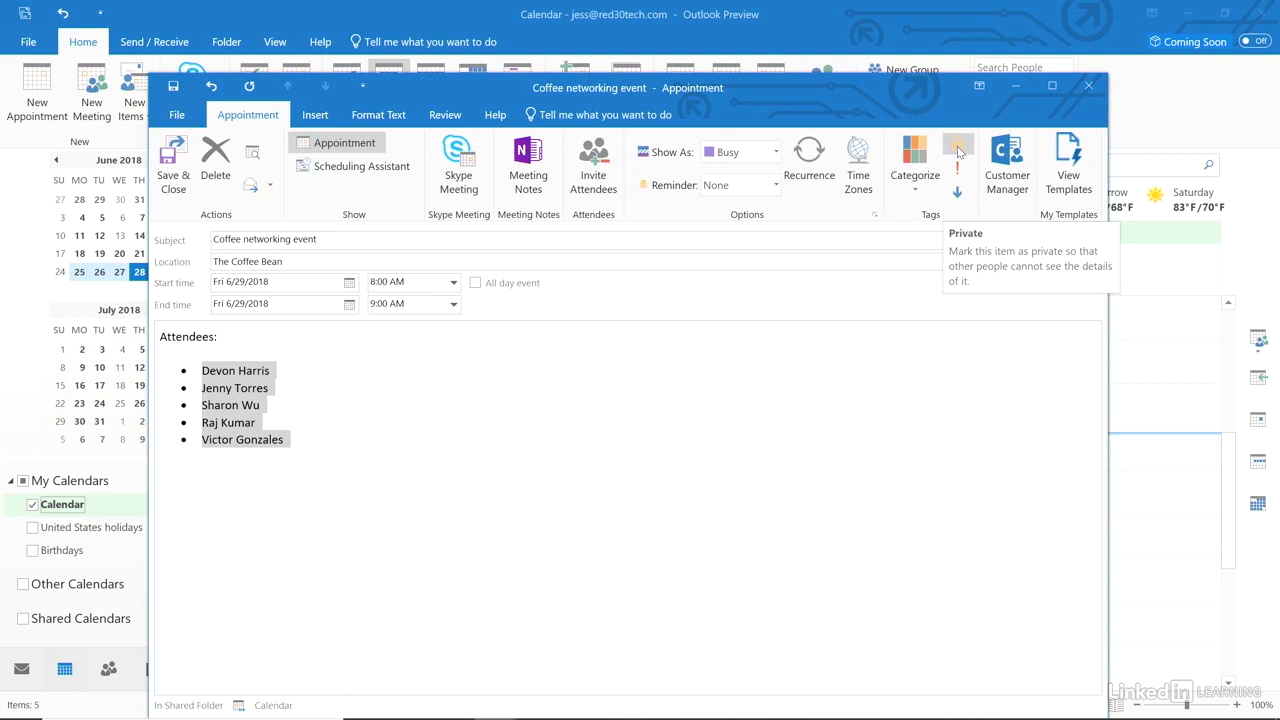
click(883, 374)
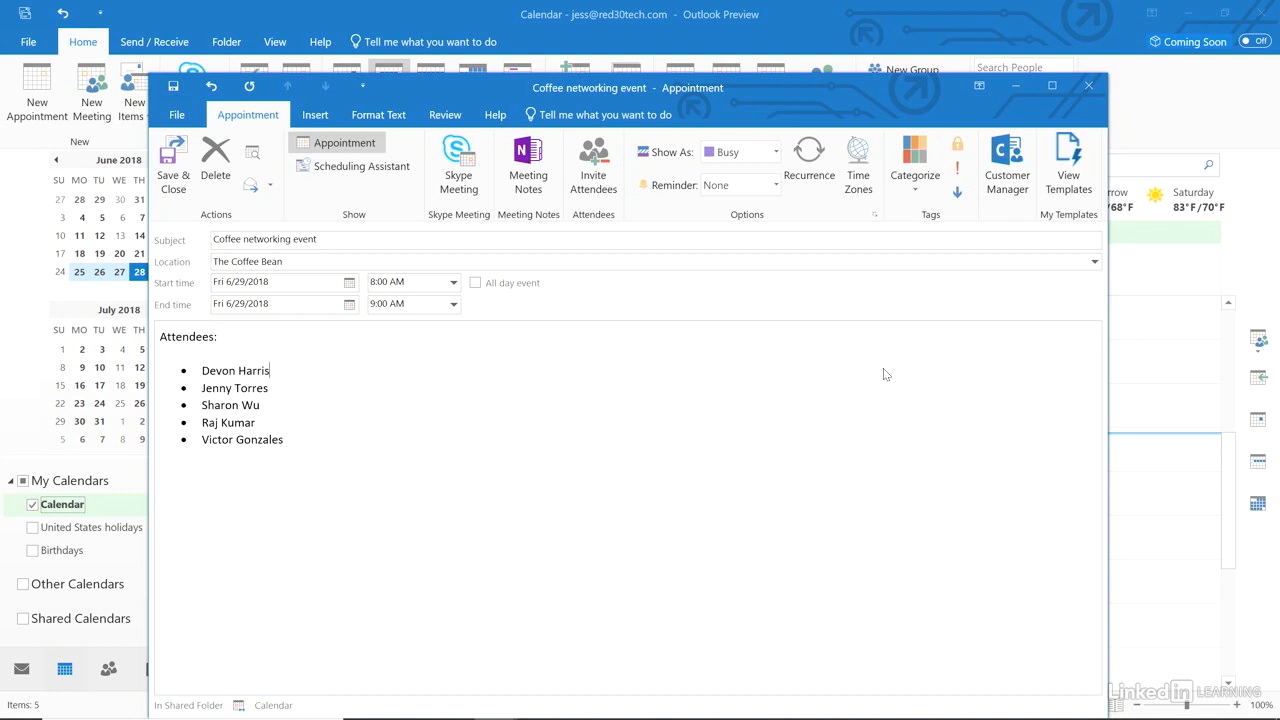
Make the appointment recur weekly on Friday only with no end date, then save and close it.
click(809, 151)
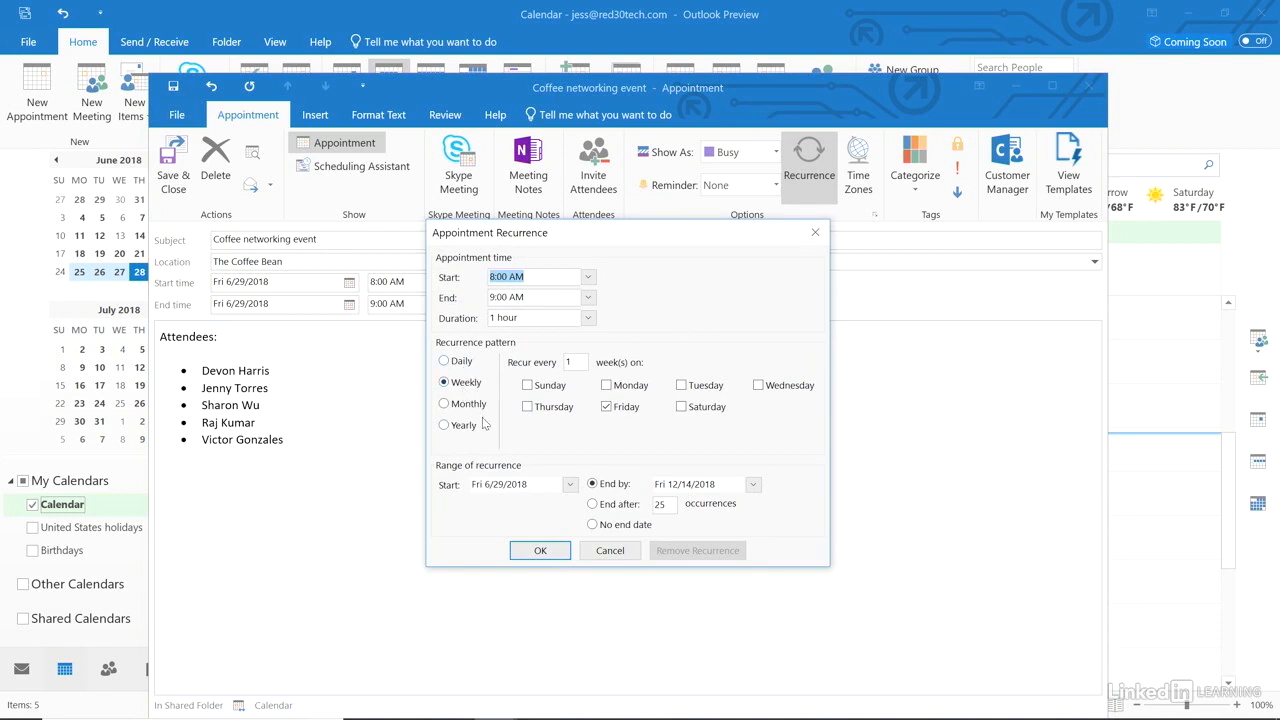
click(607, 386)
click(606, 385)
click(596, 508)
click(592, 525)
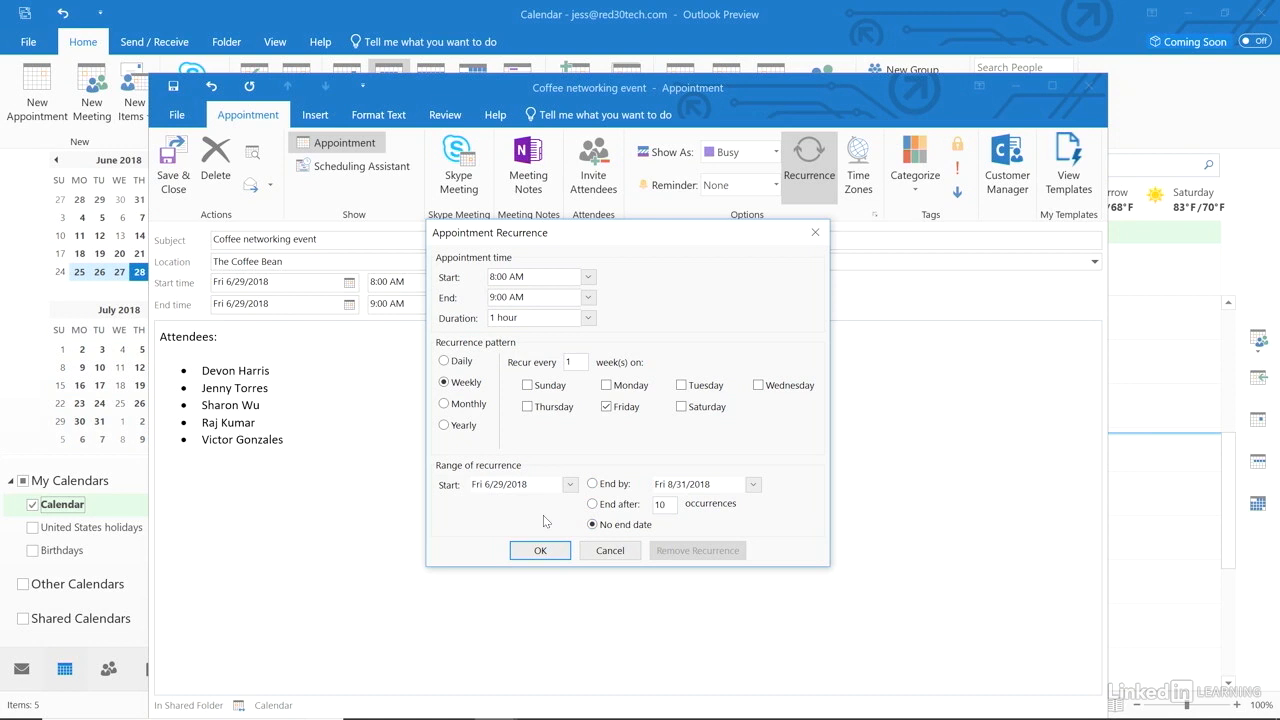
click(540, 550)
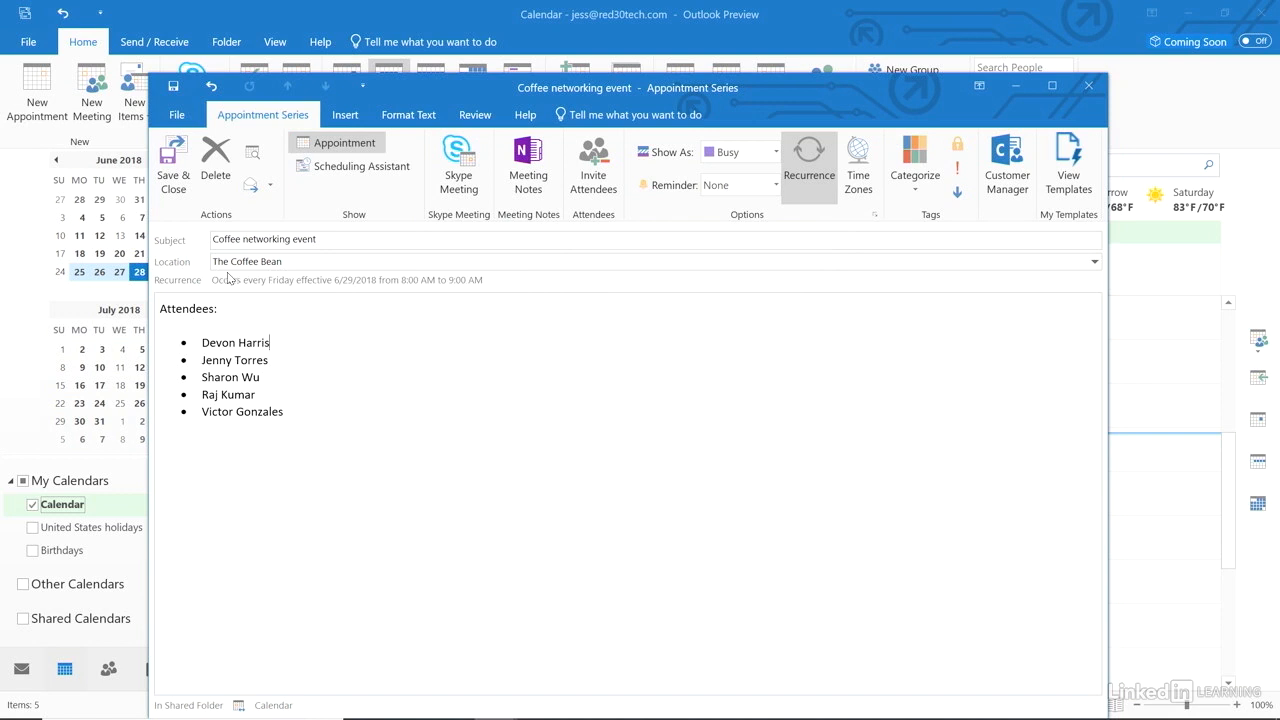
click(172, 163)
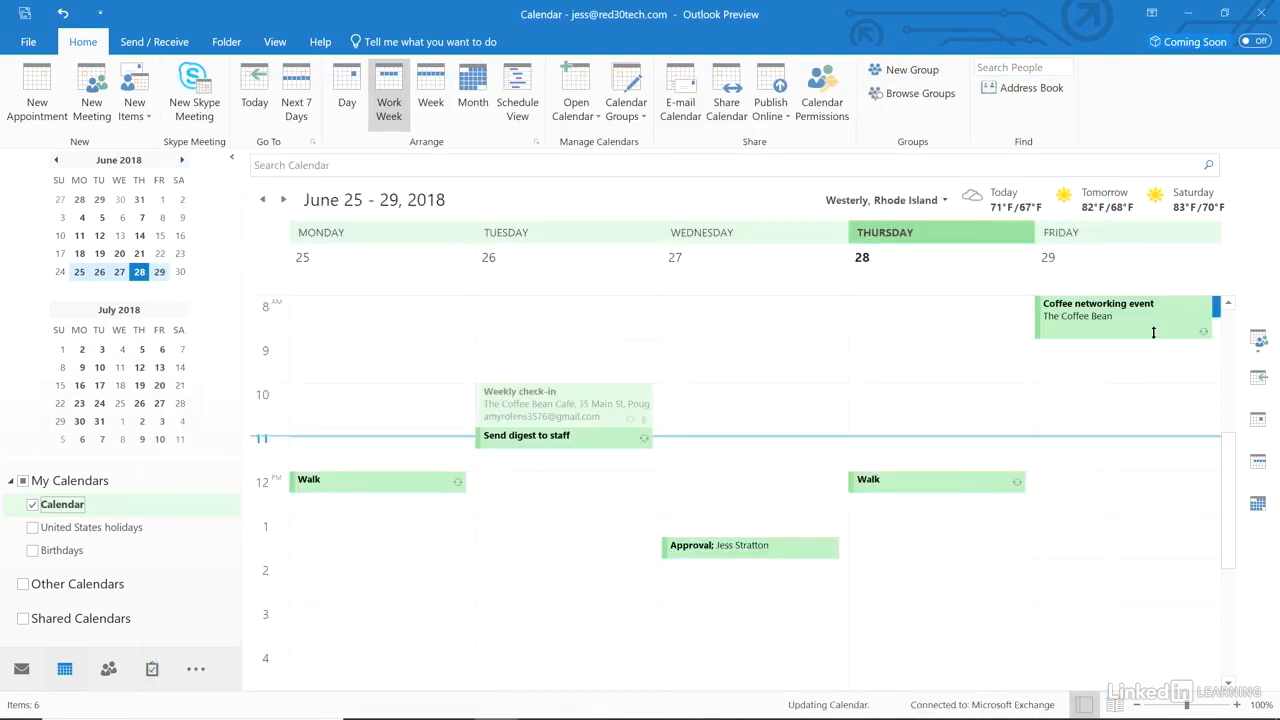
In just the 6/29 occurrence, add a sixth attendee bullet with the new attendee's name and save.
click(1205, 338)
double_click(1155, 330)
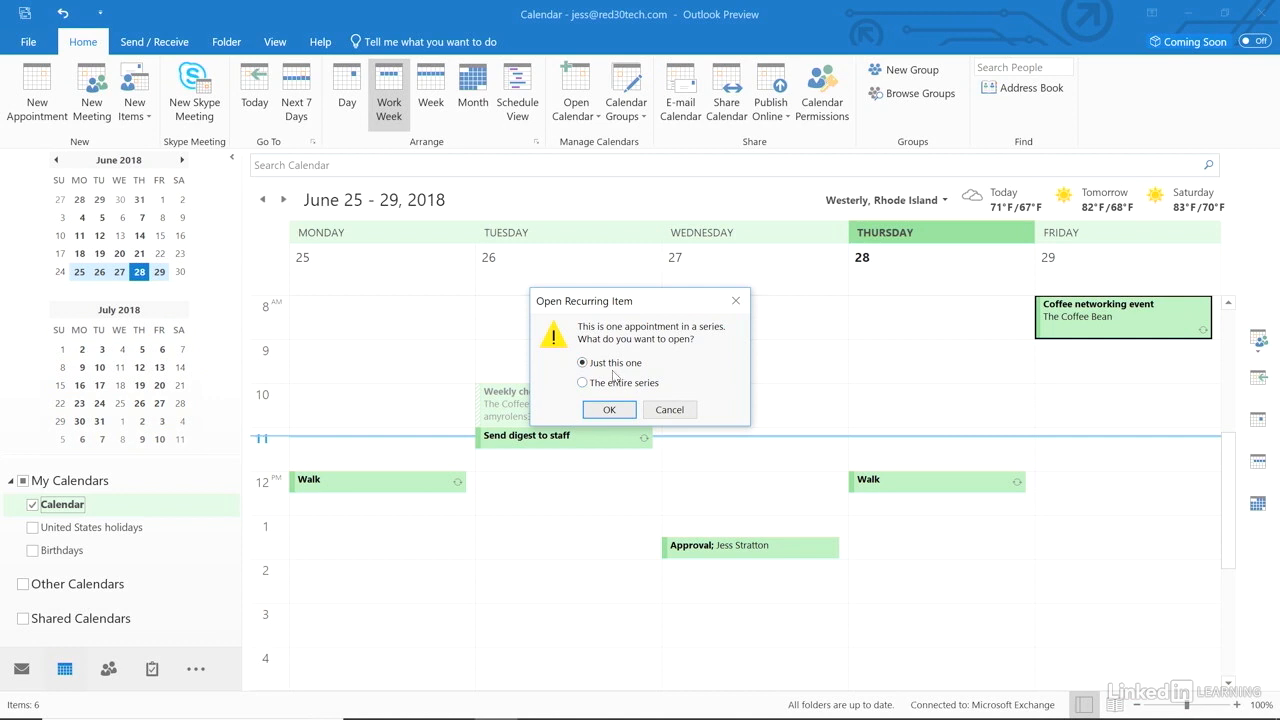
click(608, 409)
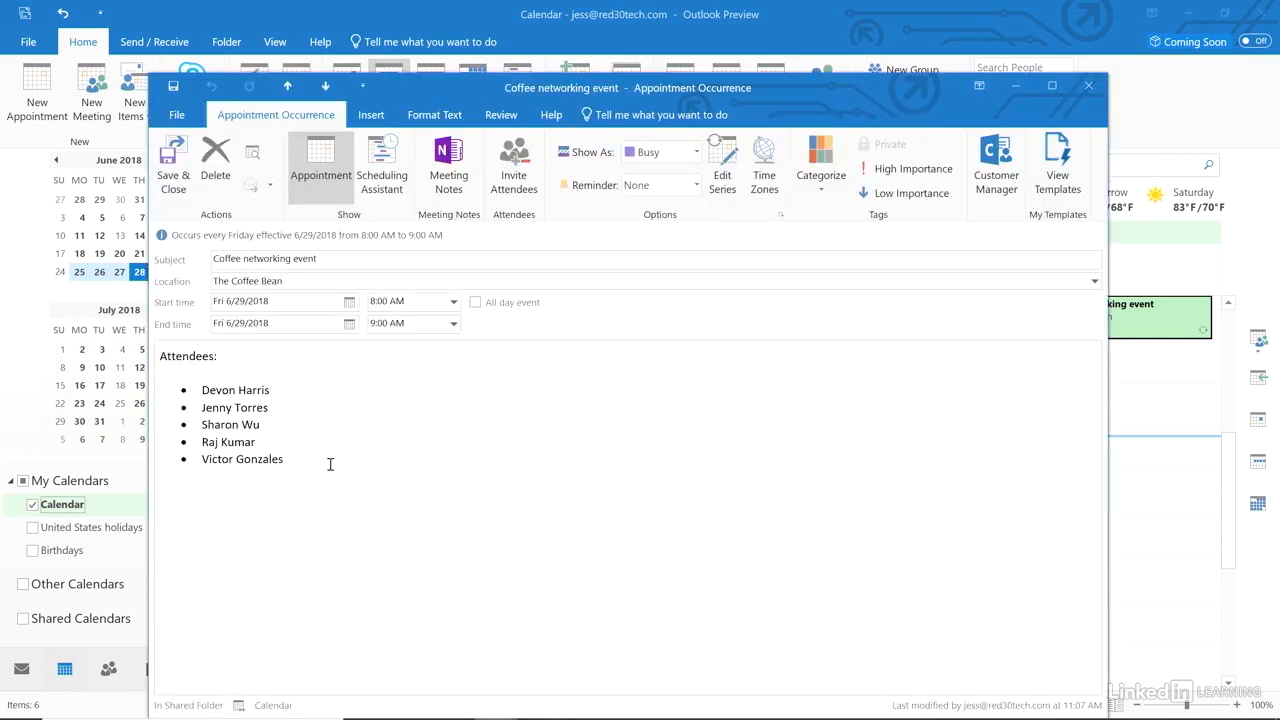
key(Return)
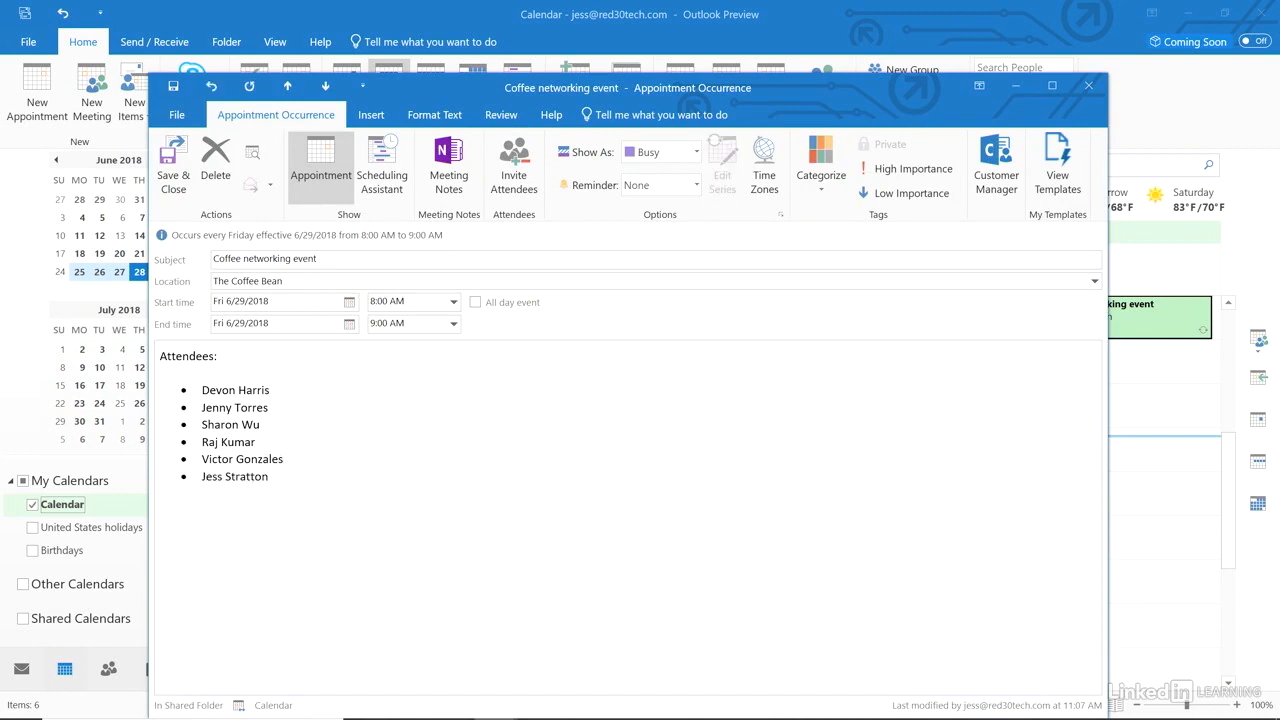
click(174, 165)
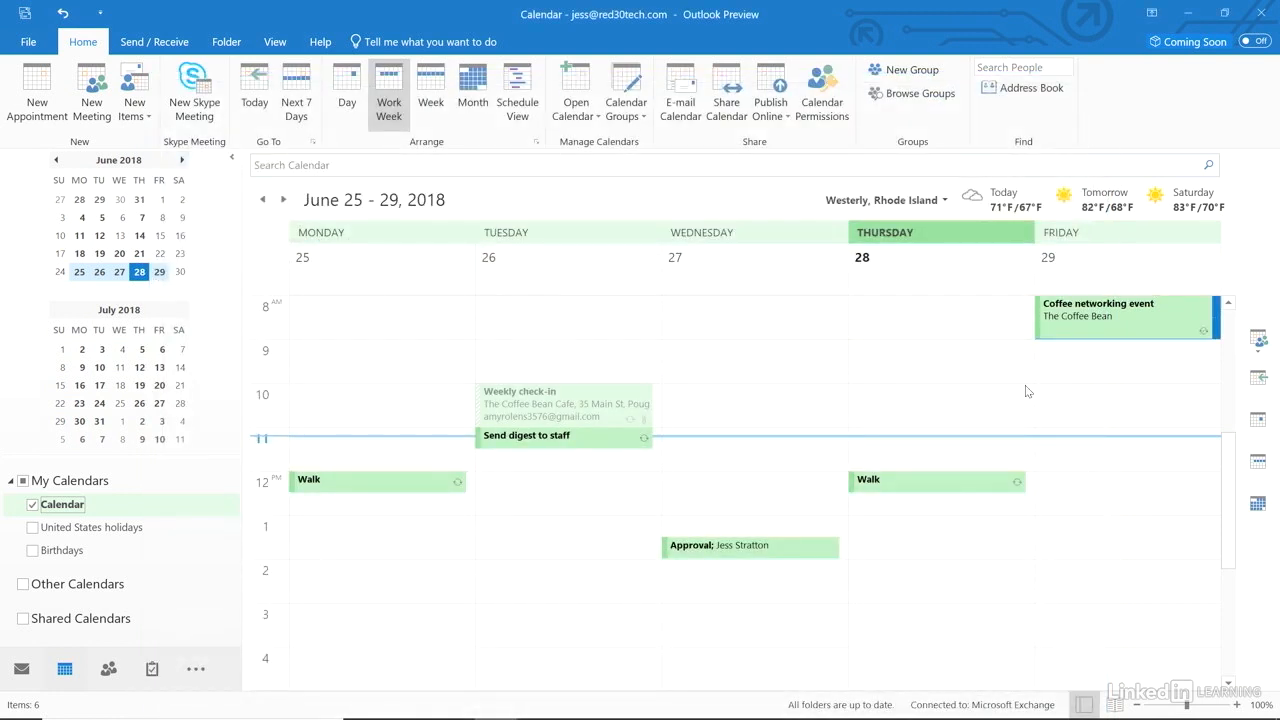
Open the entire series, append 'on North Main' to the subject, save it, and return to Home.
double_click(1109, 333)
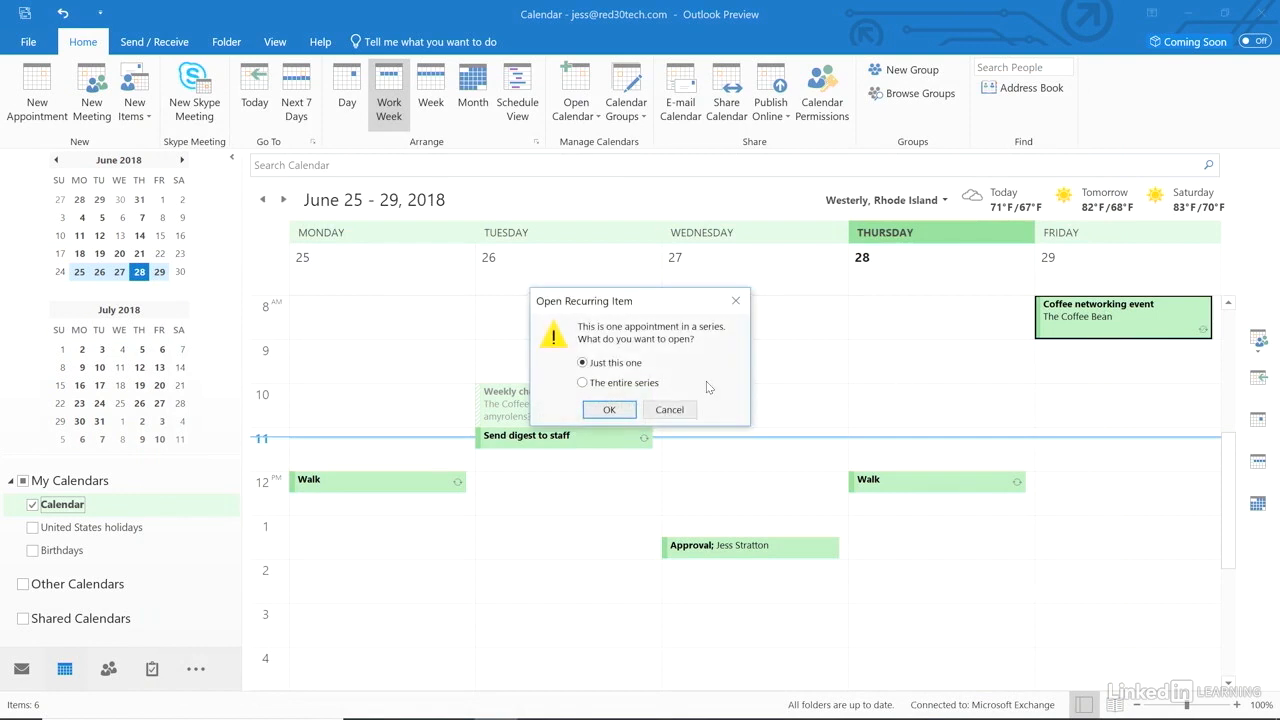
click(621, 388)
click(612, 410)
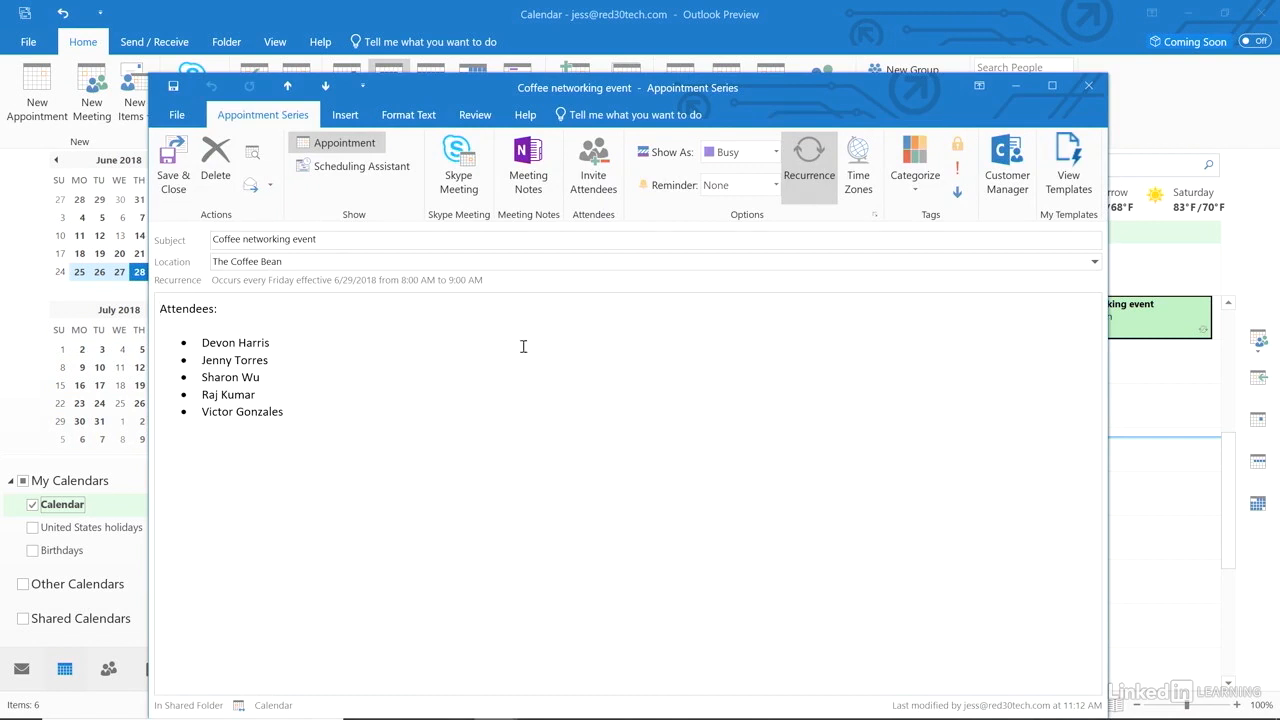
click(370, 242)
text(on North Main)
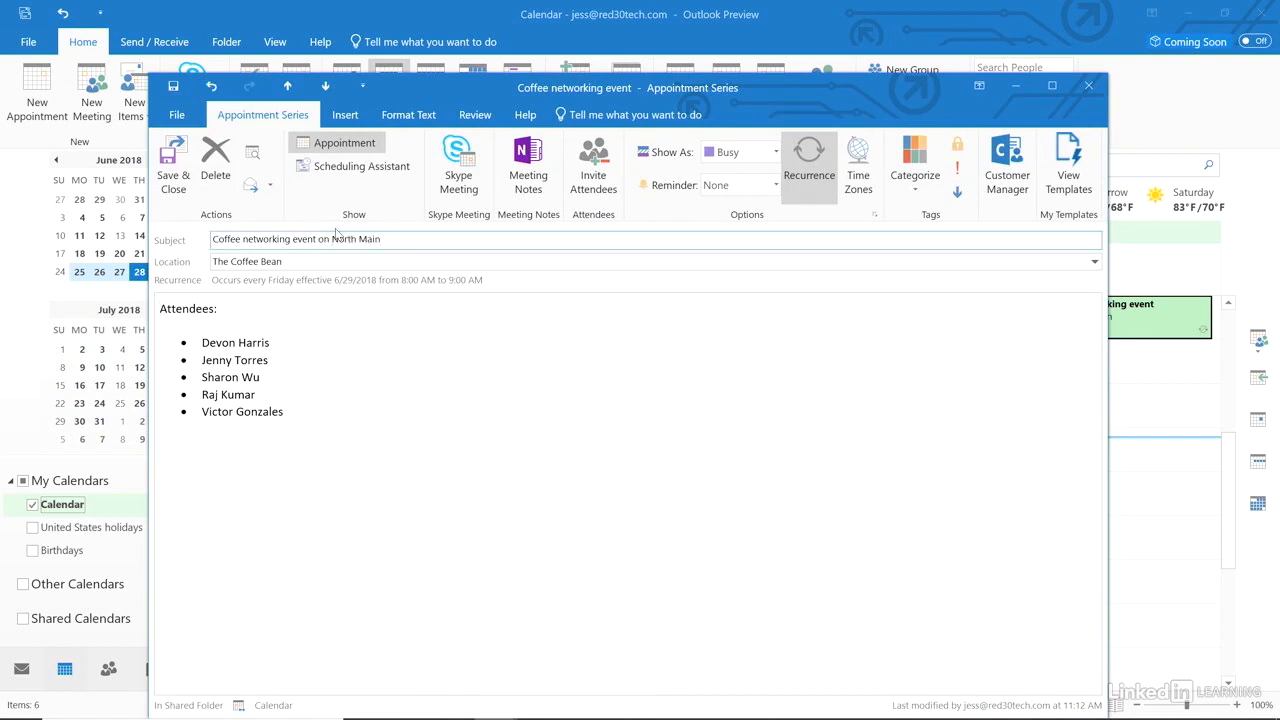
click(173, 168)
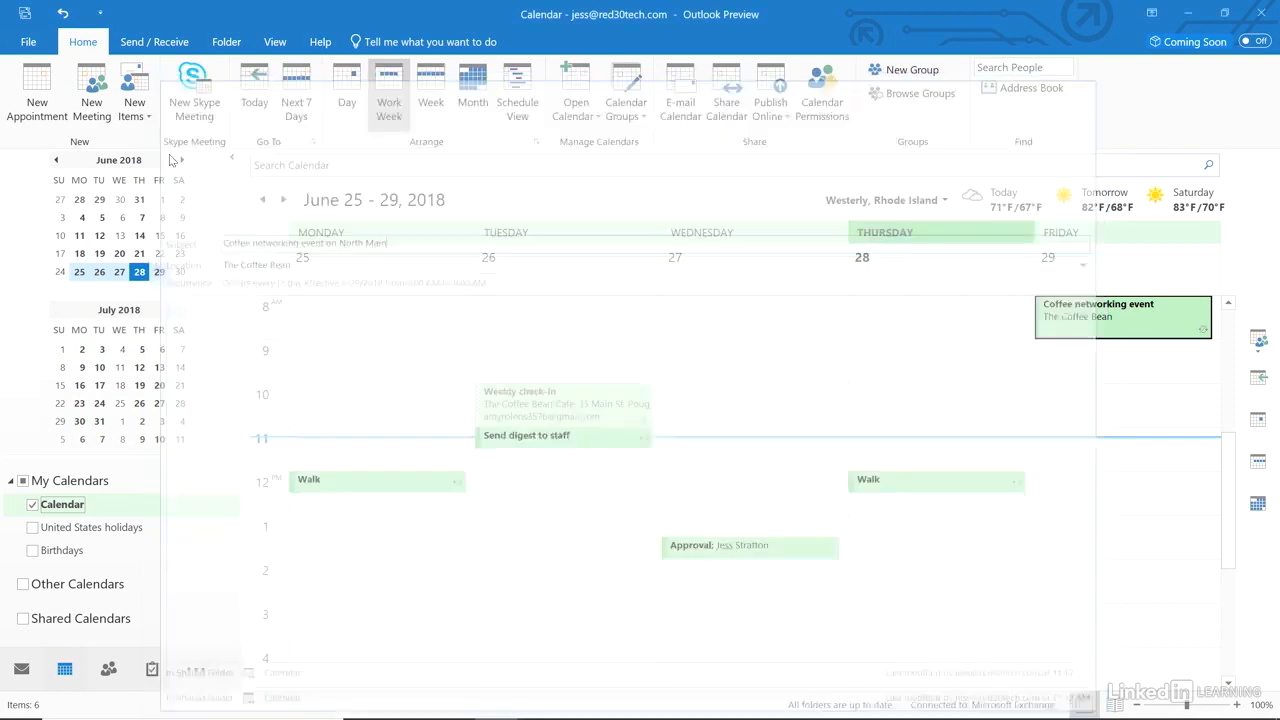
mouse_move(1075, 333)
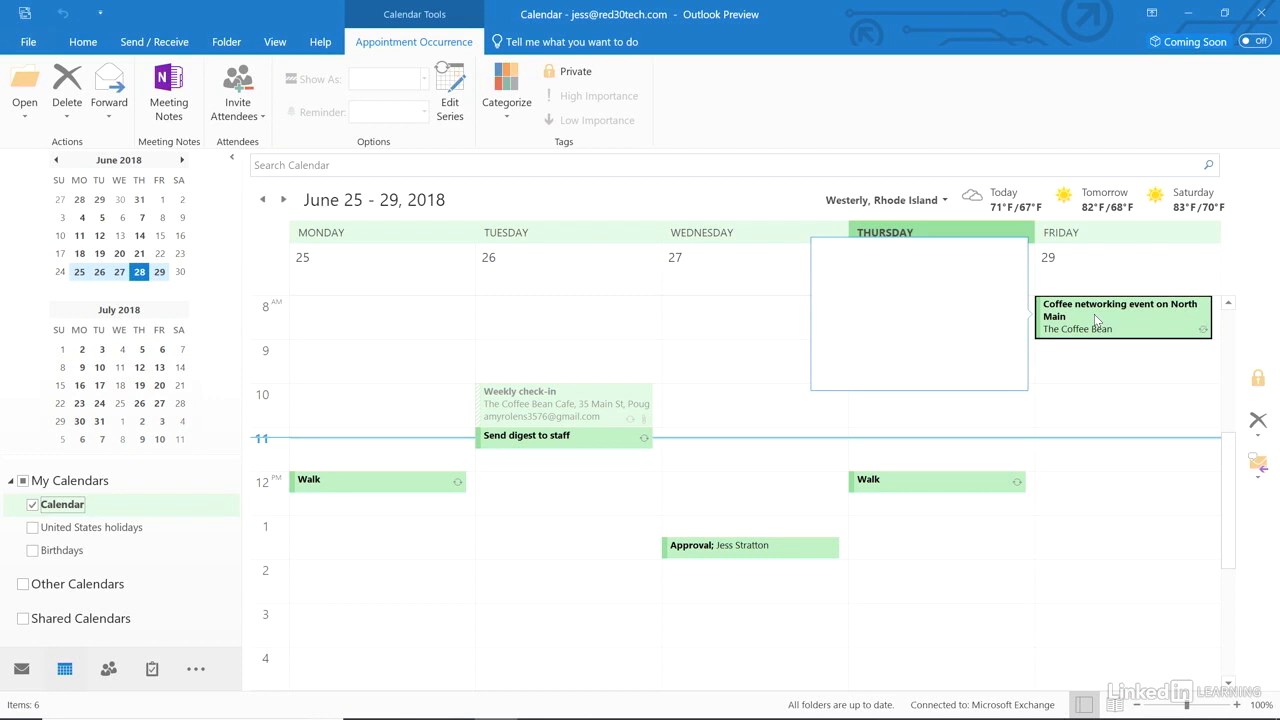
click(78, 40)
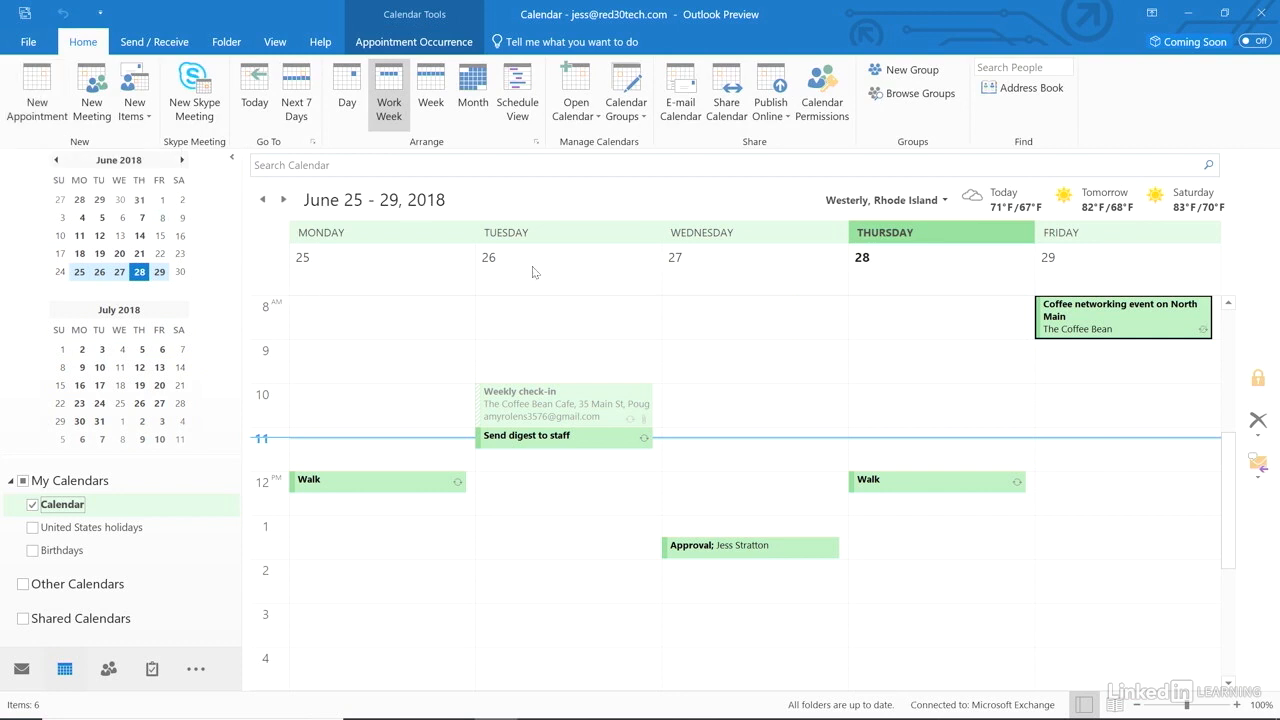
Add a Thursday 6/28 all-day event naming the onsite supervisor, shown as Free, and dismiss its reminder.
double_click(894, 275)
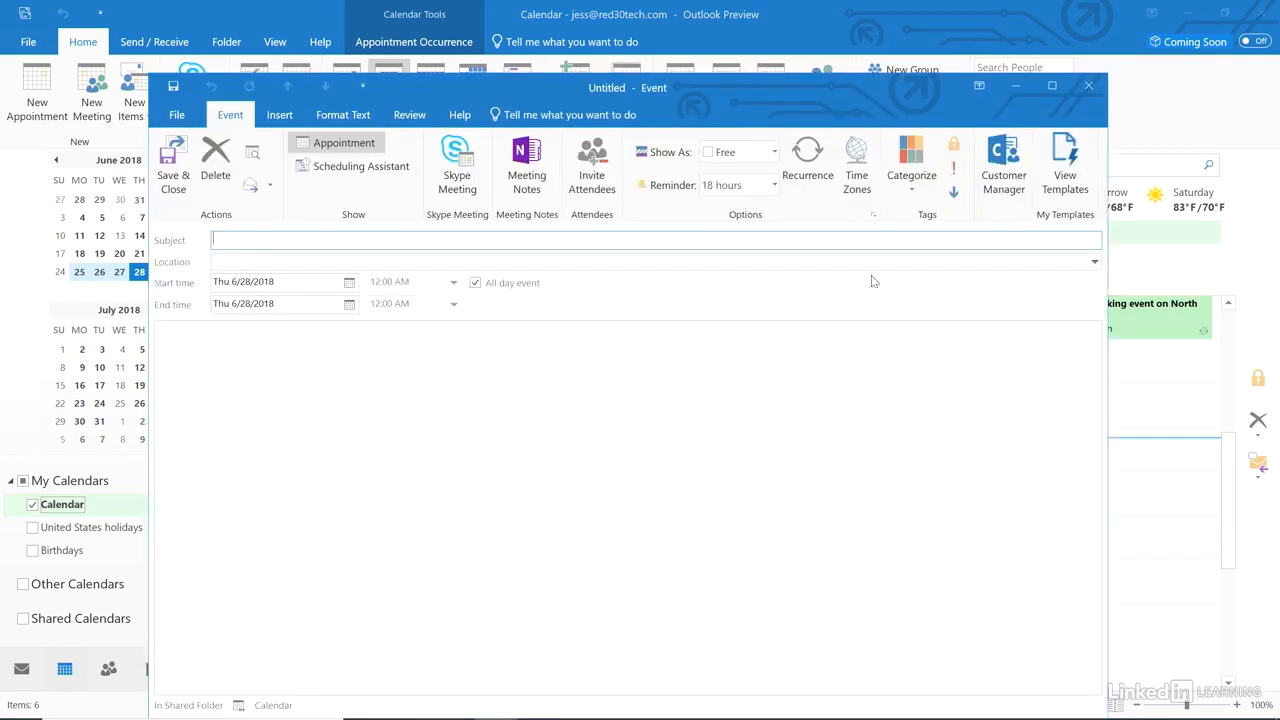
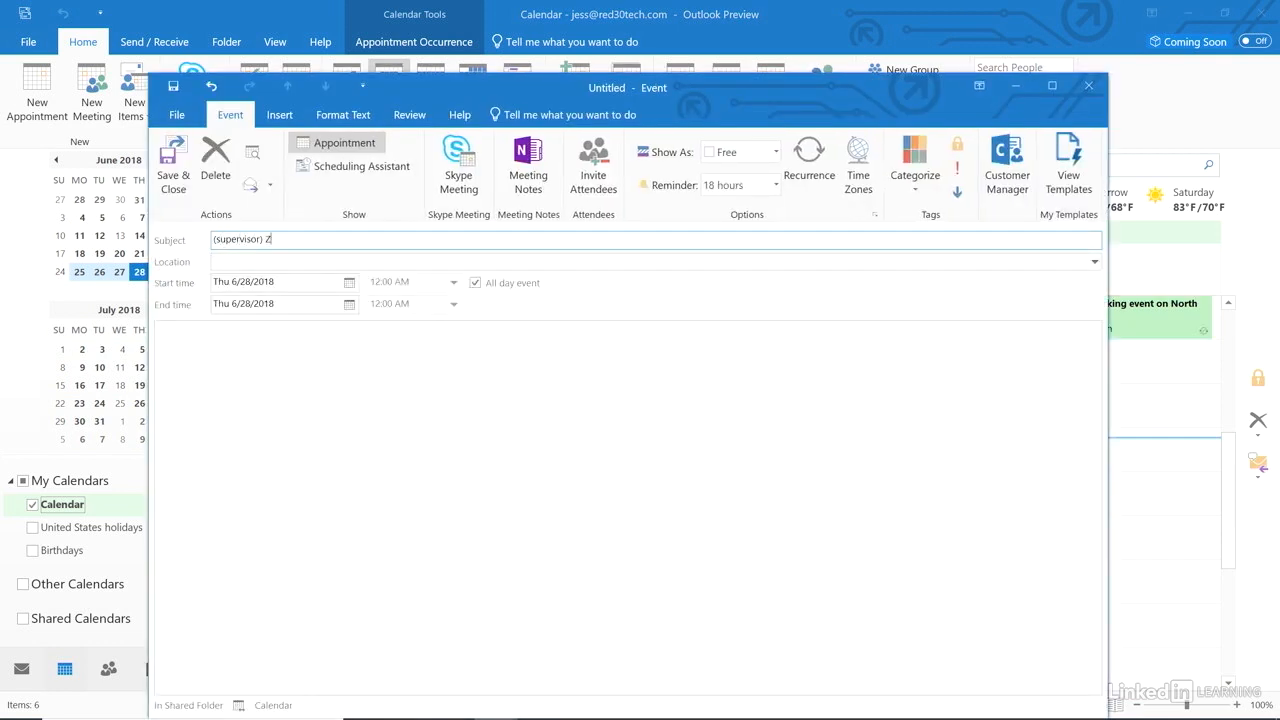
click(776, 152)
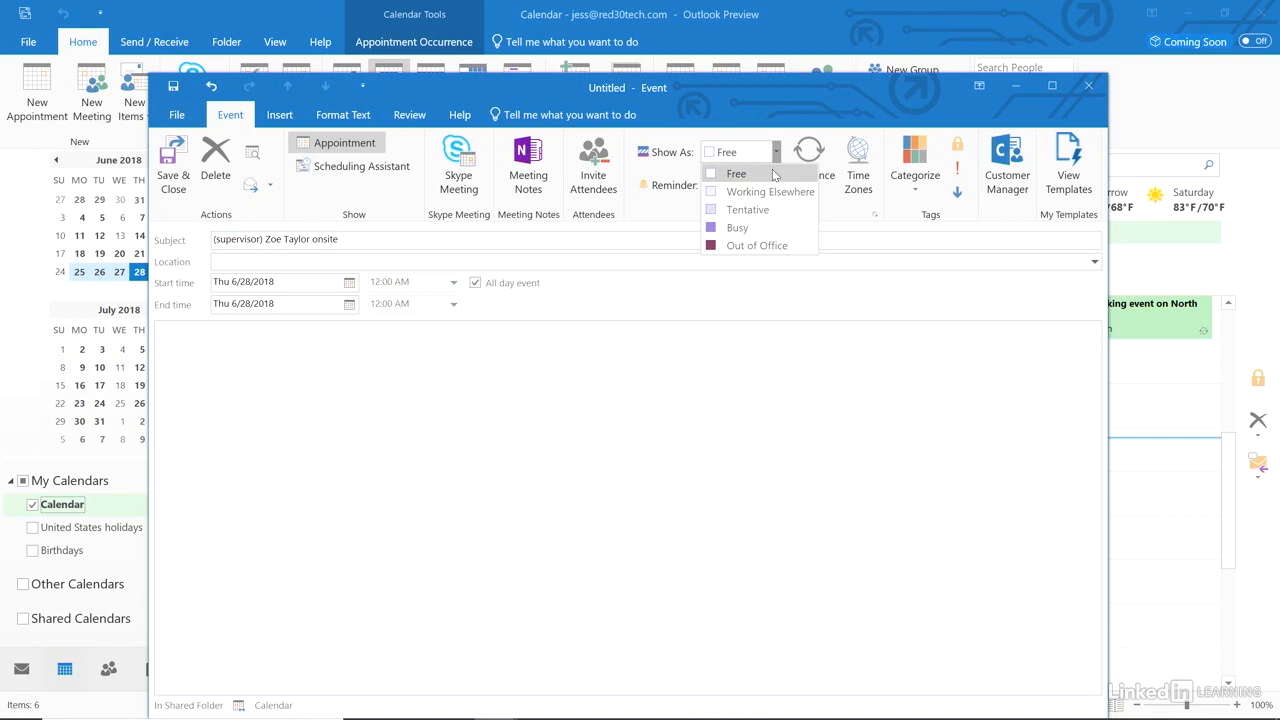
click(773, 174)
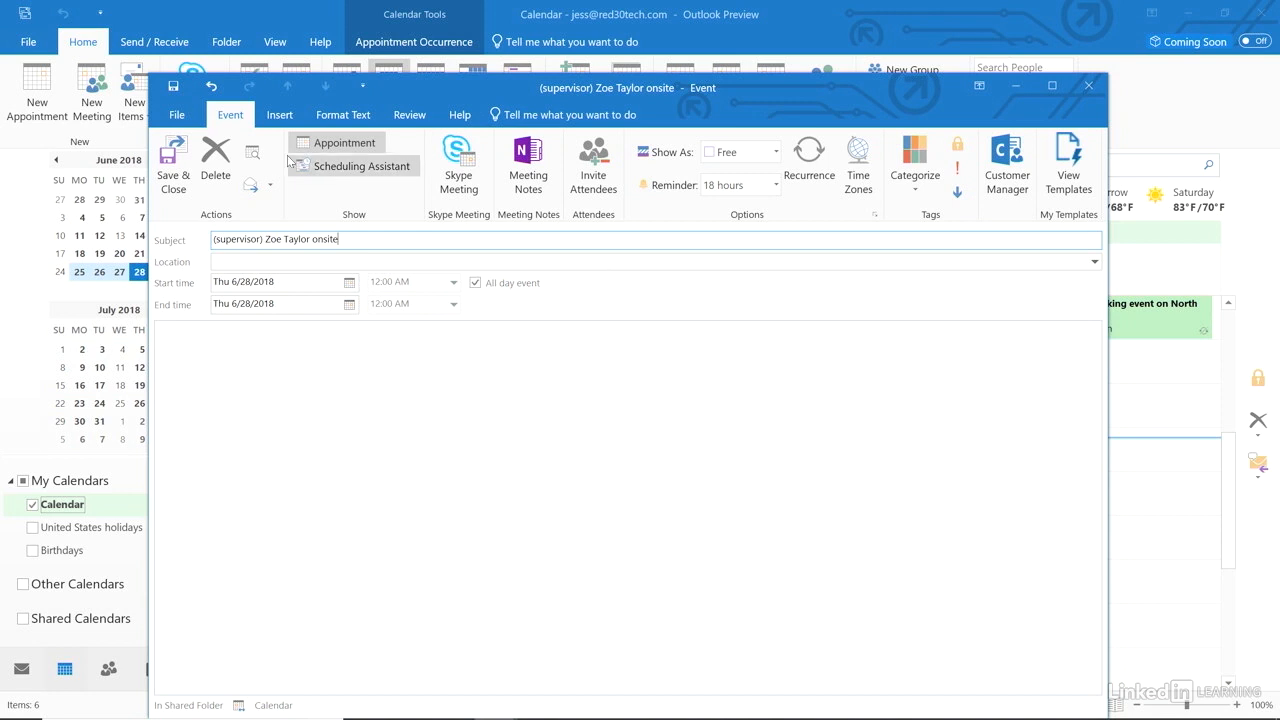
click(166, 152)
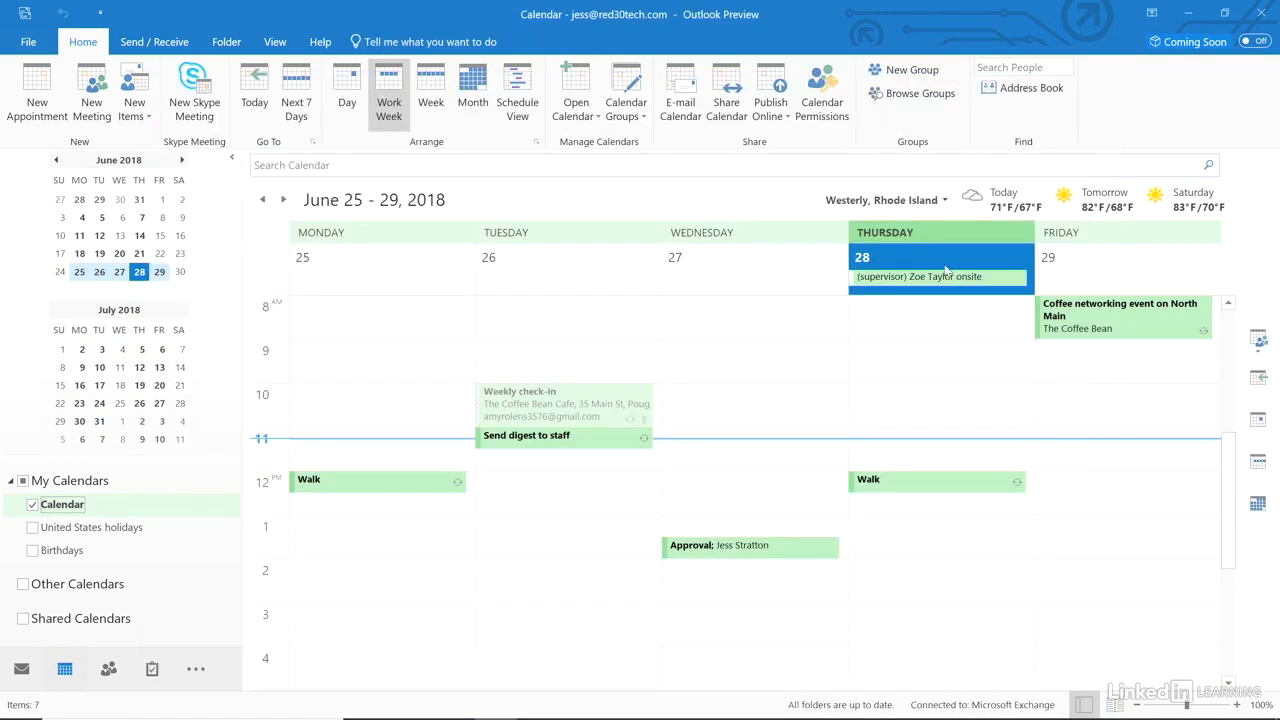
click(455, 264)
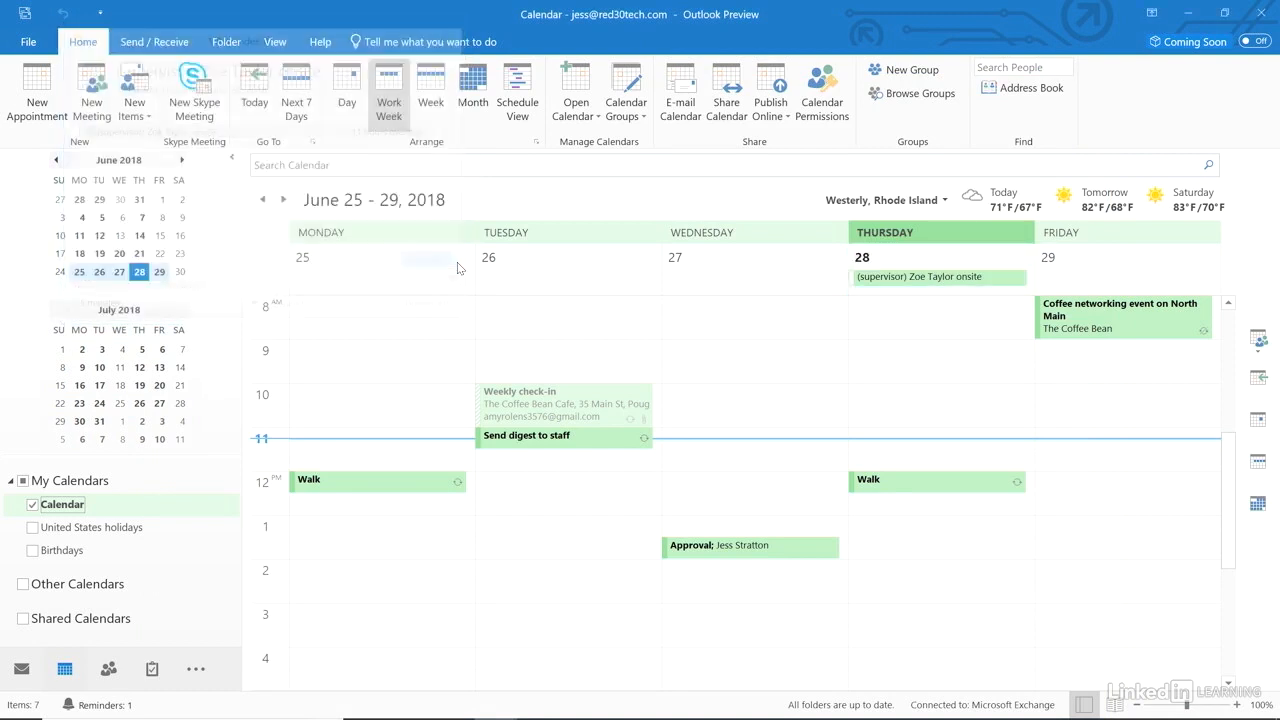